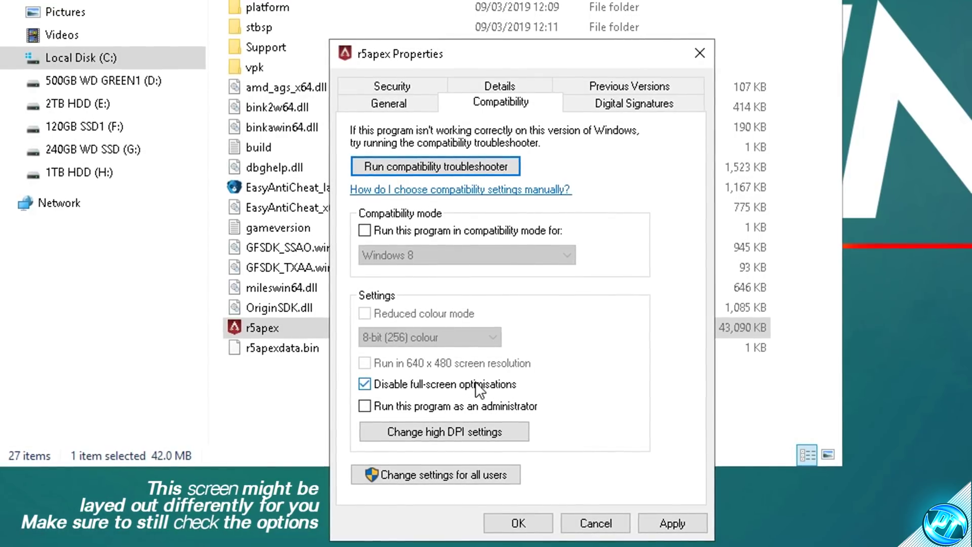
- Override the high DPI scaling behaviour for r5apex, with scaling performed by Application, and apply the compatibility settings
click(436, 429)
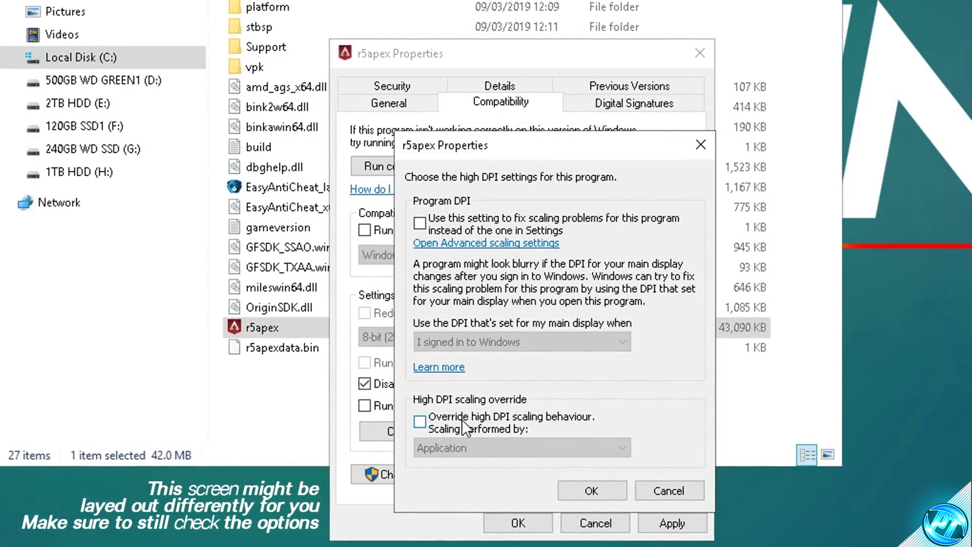
click(444, 427)
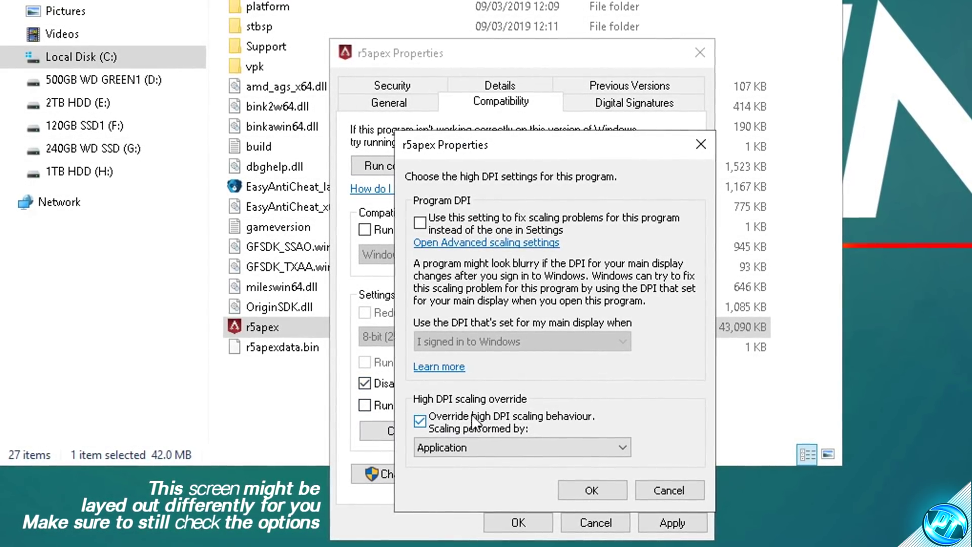
click(593, 490)
click(673, 523)
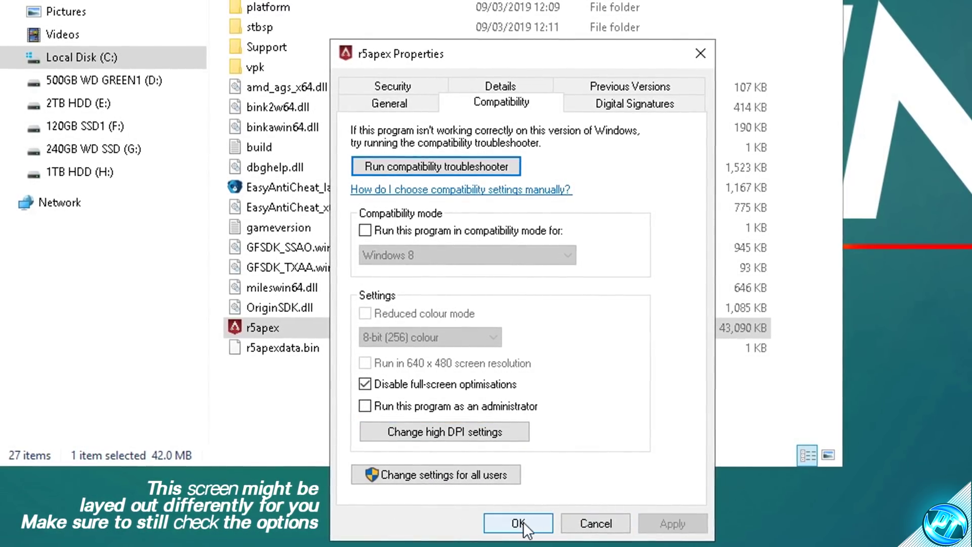
click(519, 522)
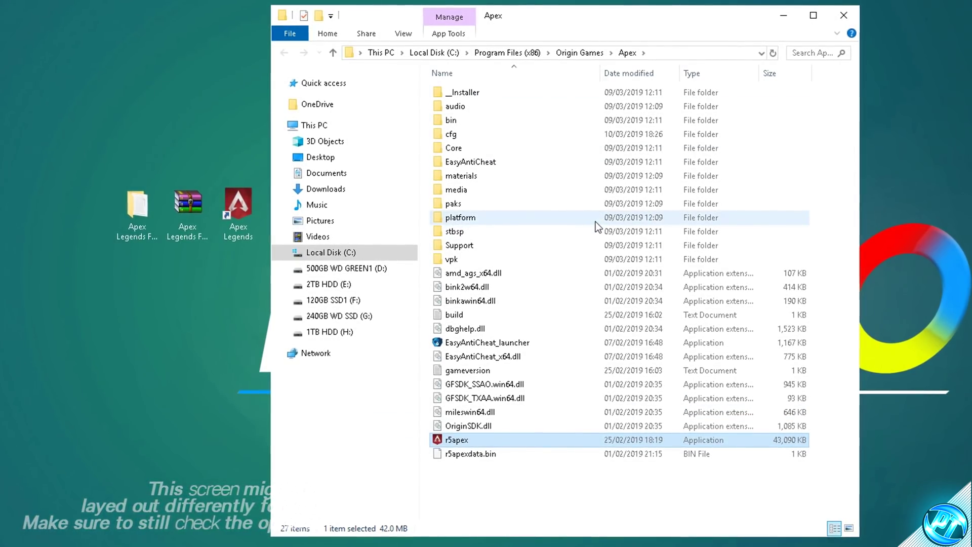
- Move the autoexec file from the FPS pack's Game Optimizations\Autoexec folder into the Apex cfg folder and close both windows
double_click(458, 135)
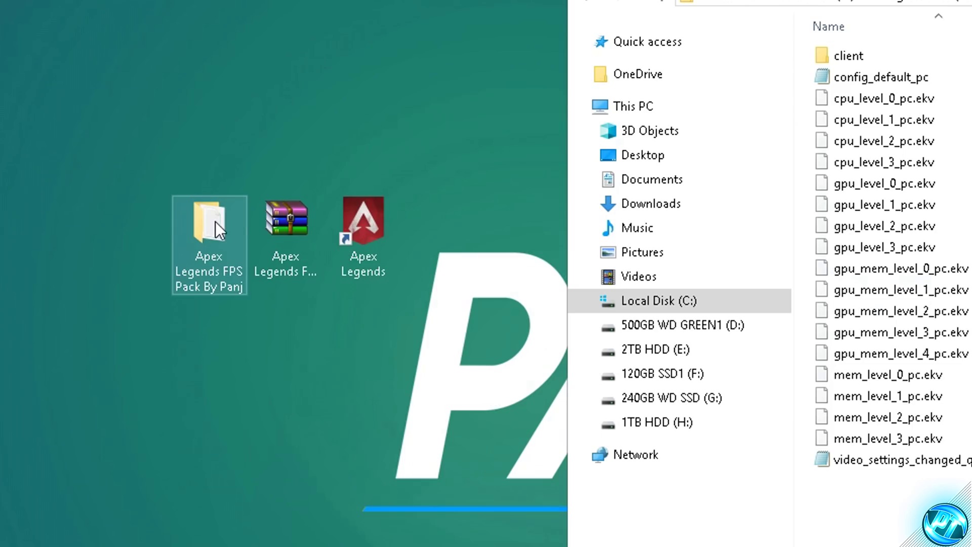
double_click(338, 222)
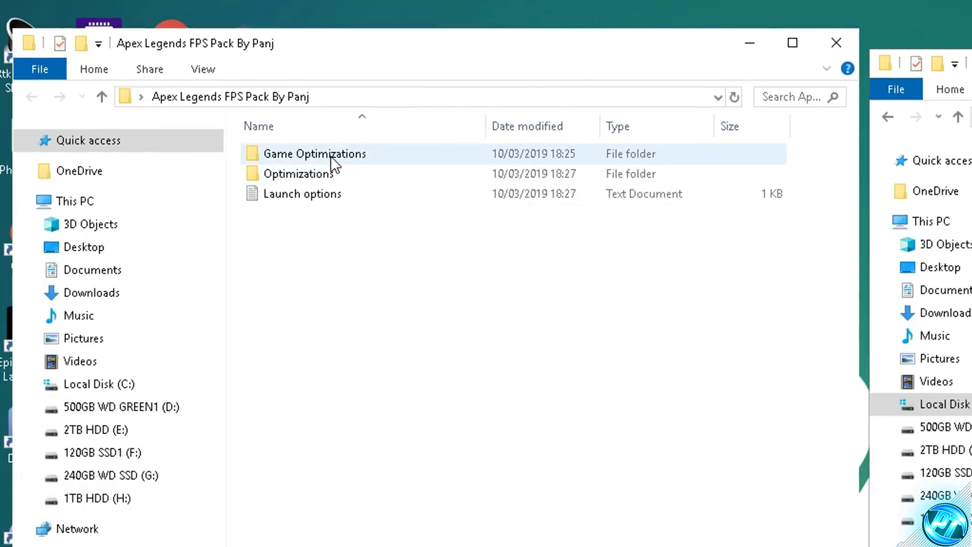
double_click(332, 158)
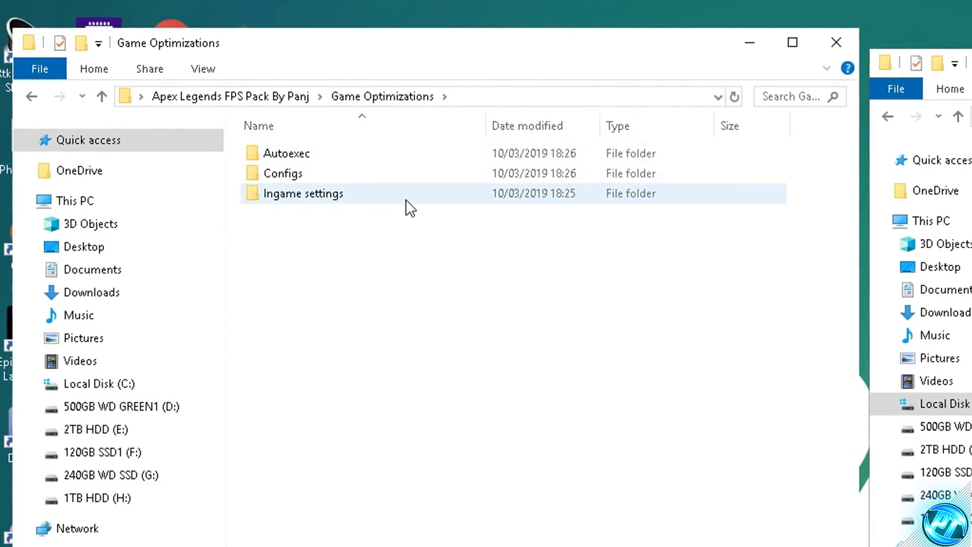
double_click(318, 155)
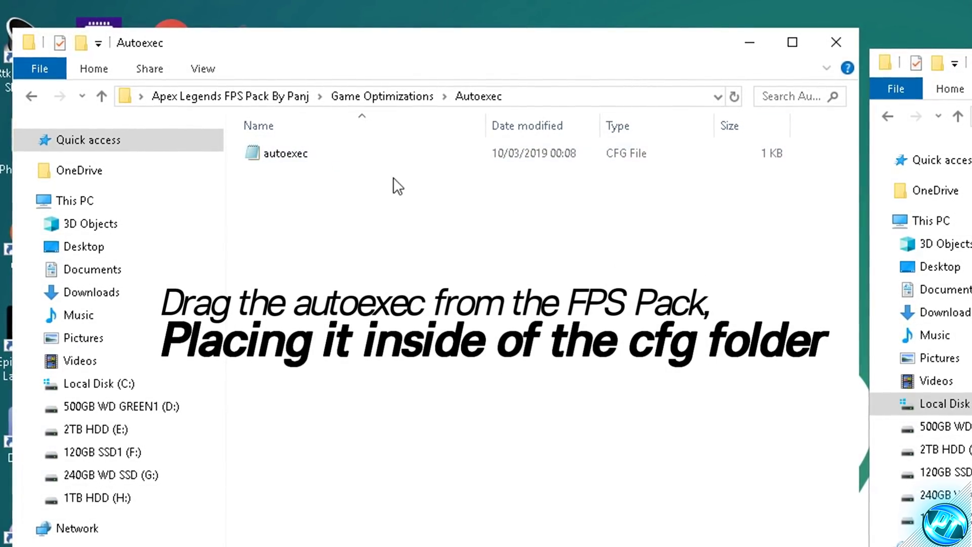
drag(282, 155, 692, 257)
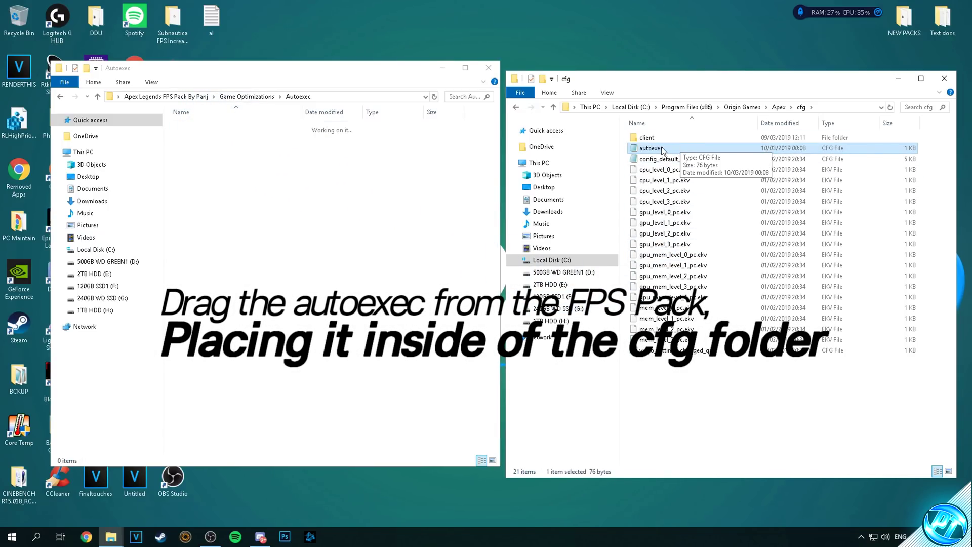
click(489, 68)
click(944, 79)
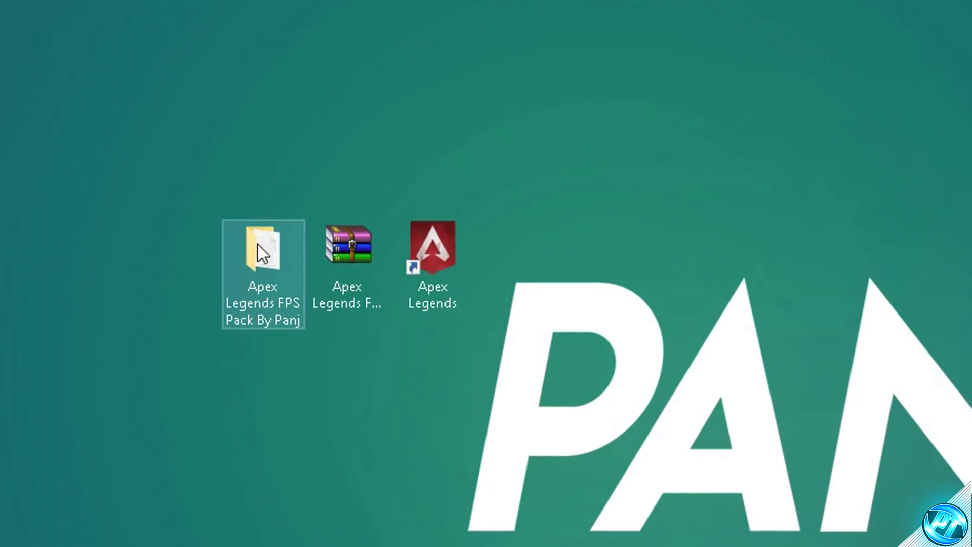
- Open the Apex exe priority folder within the Optimizations folder of the Apex Legends FPS Pack
double_click(248, 246)
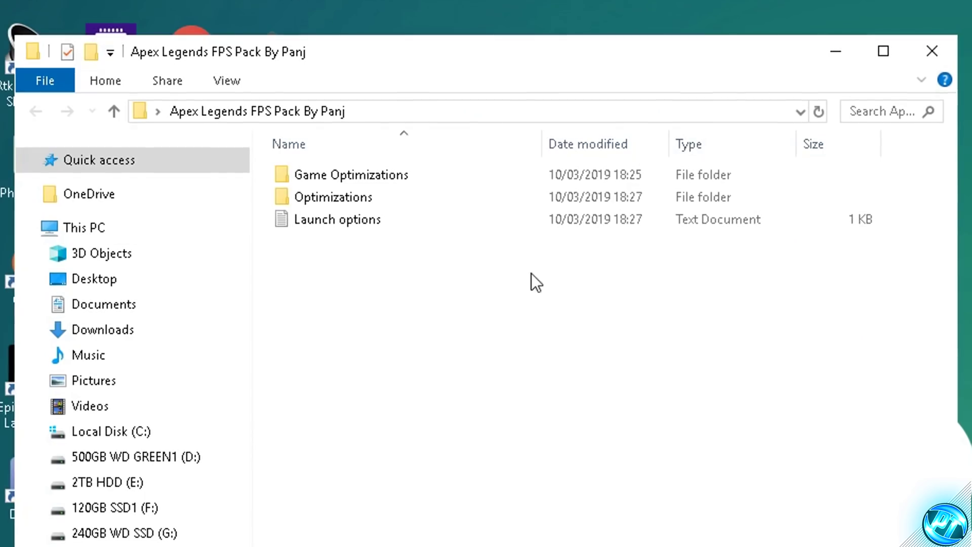
double_click(211, 140)
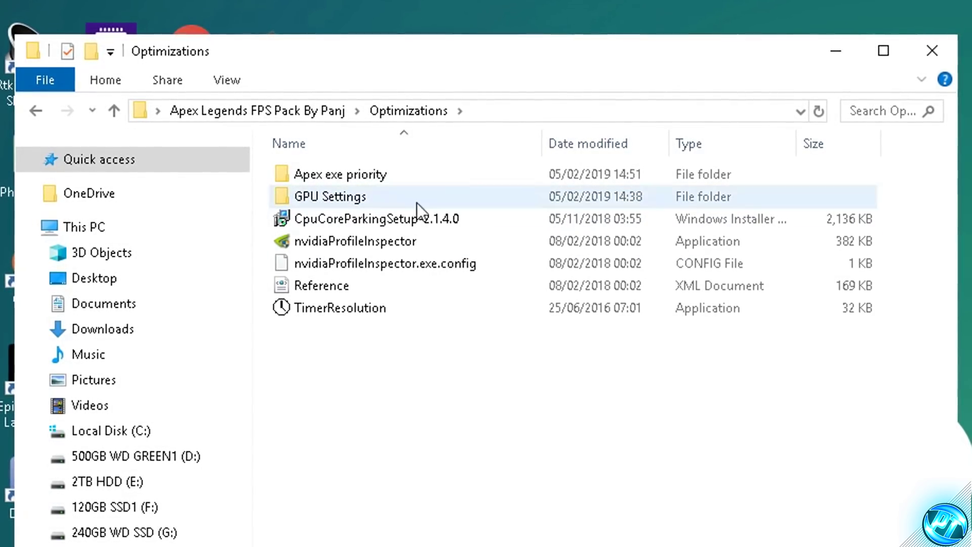
double_click(367, 180)
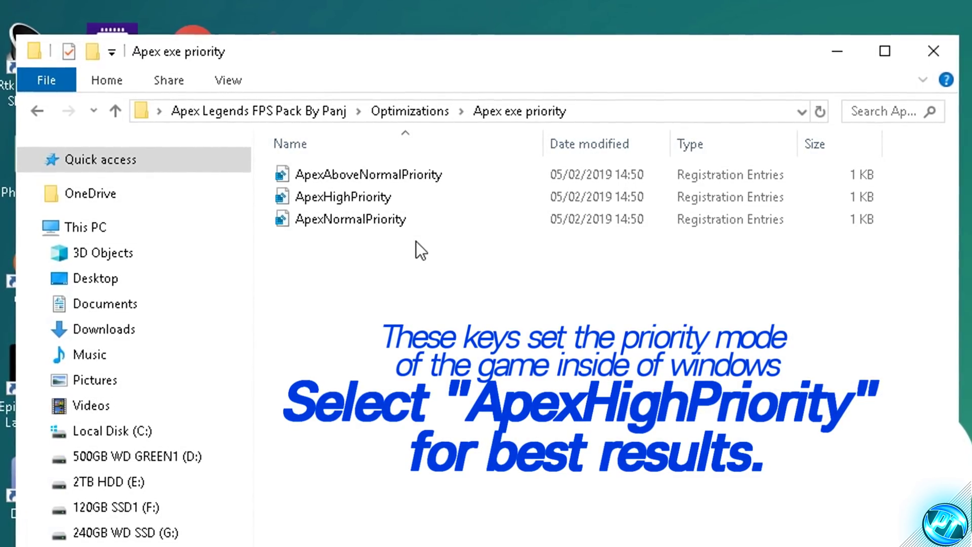
- Add the ApexHighPriority entries to the registry and close the priority folder window
click(330, 194)
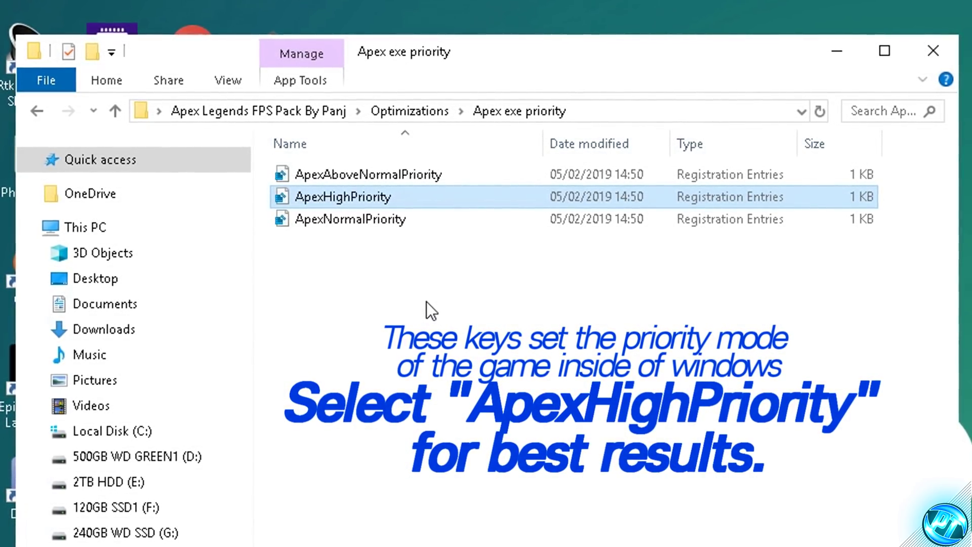
click(426, 302)
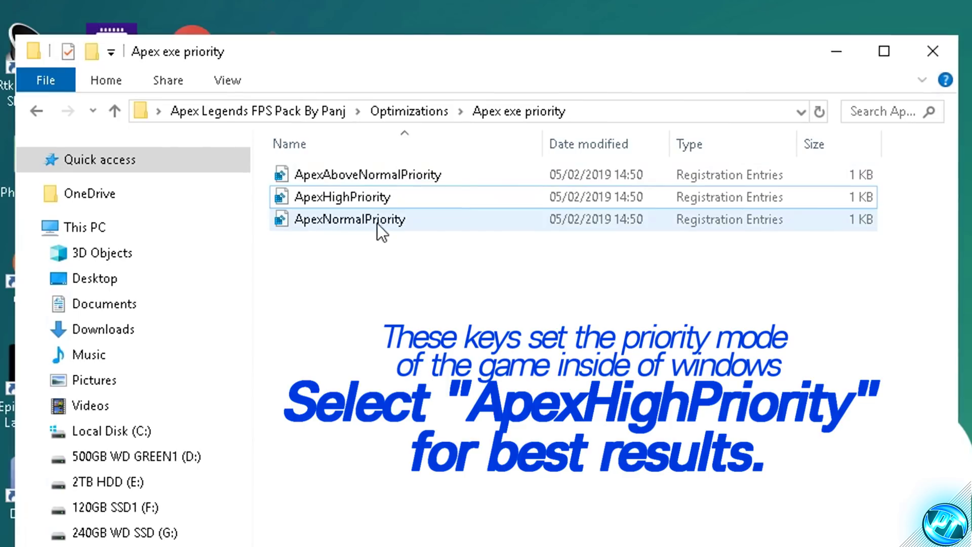
click(513, 190)
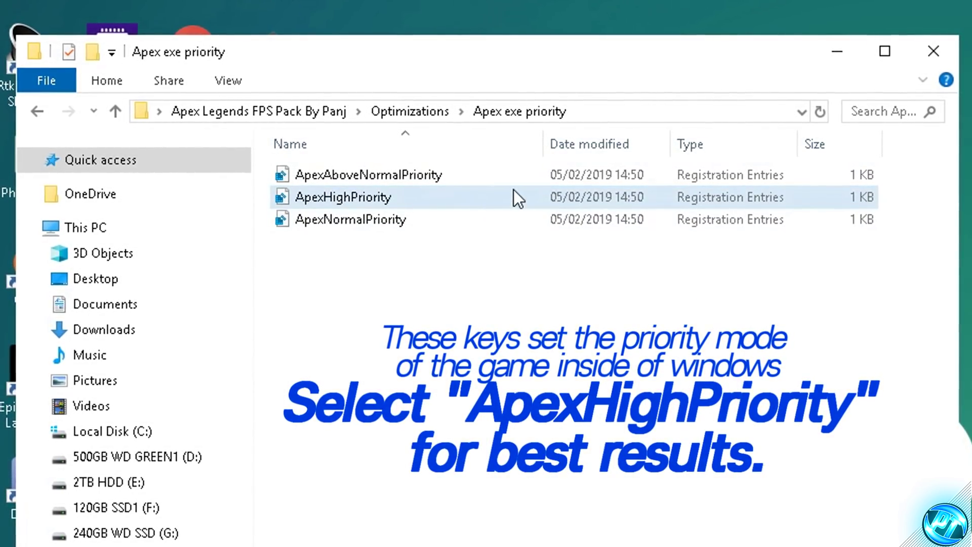
double_click(391, 197)
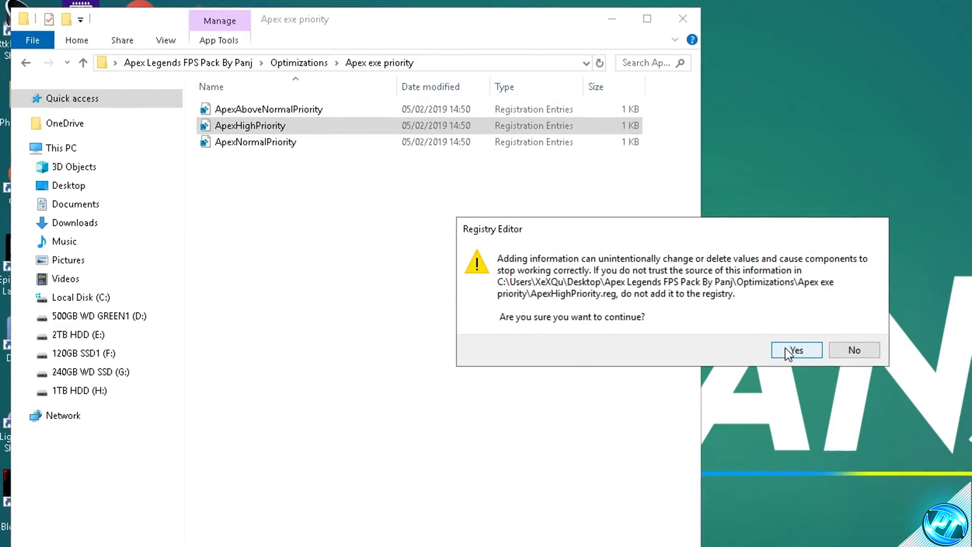
click(788, 347)
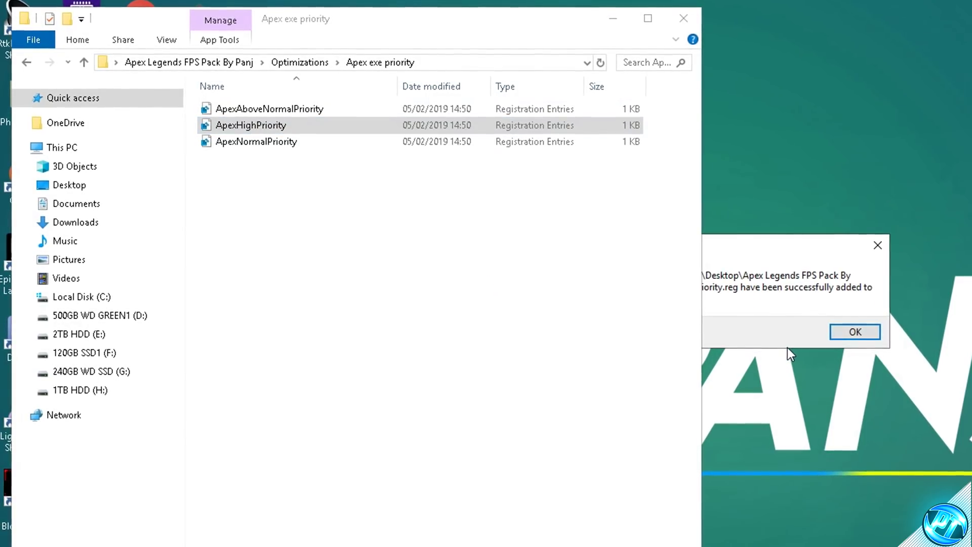
click(608, 21)
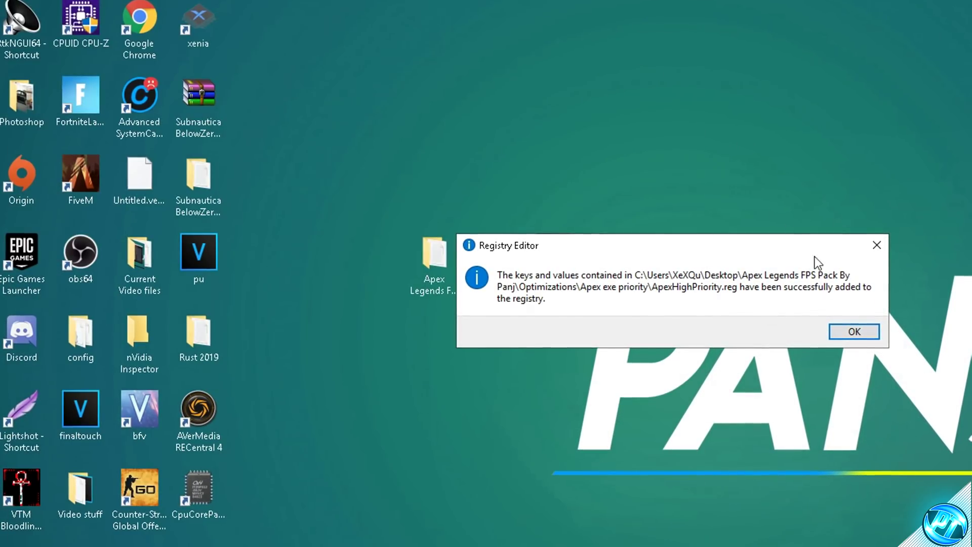
click(868, 334)
click(110, 536)
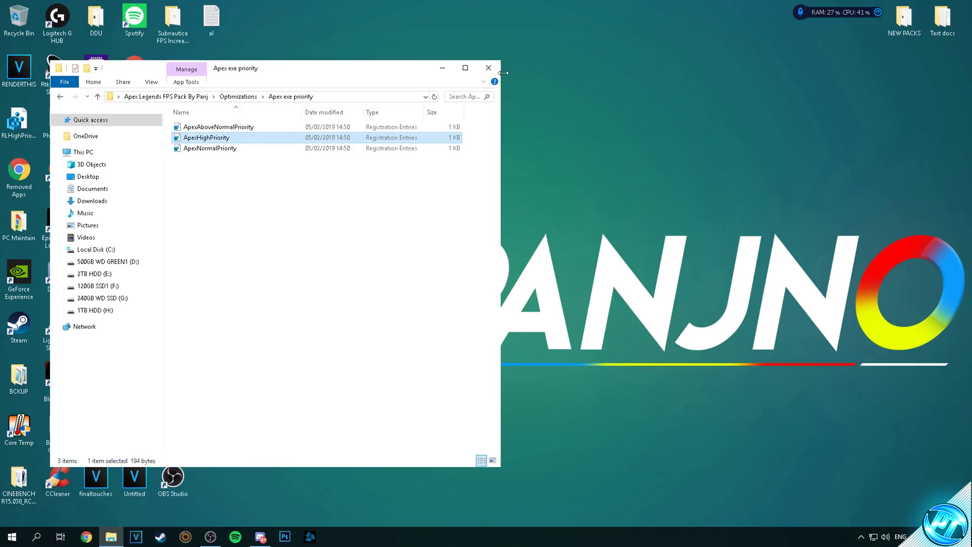
click(488, 68)
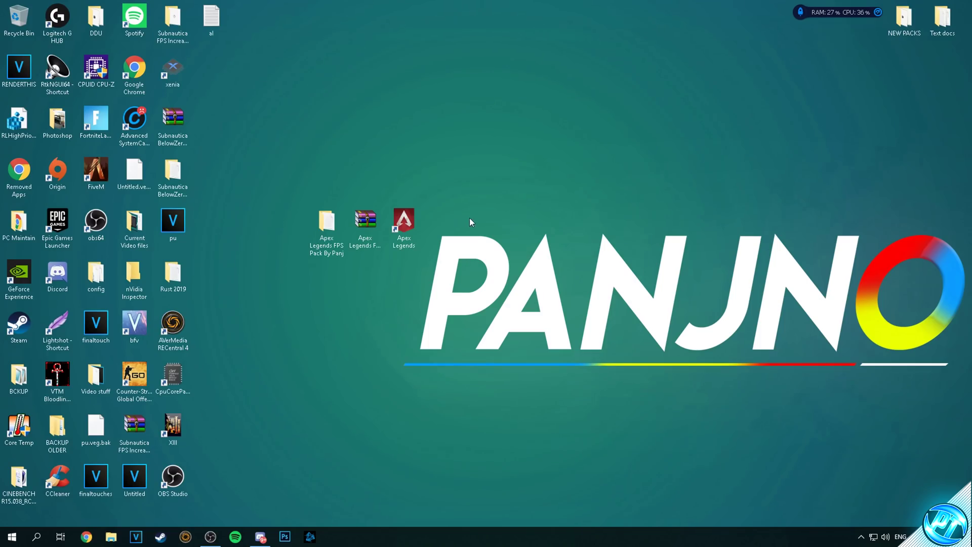
- Open the FPS pack's Game Optimizations\Configs\Recommended folder and move its window aside to free space for a second one
double_click(324, 230)
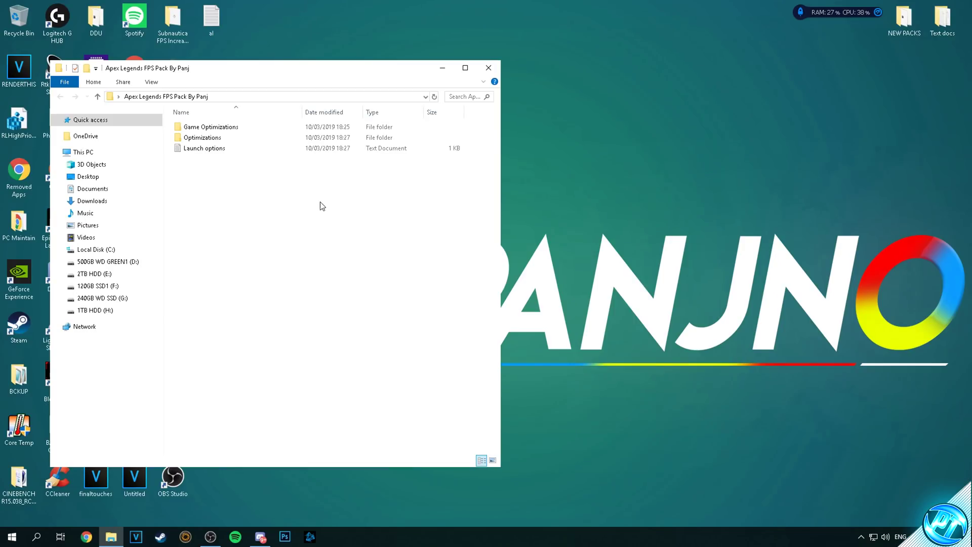
double_click(209, 128)
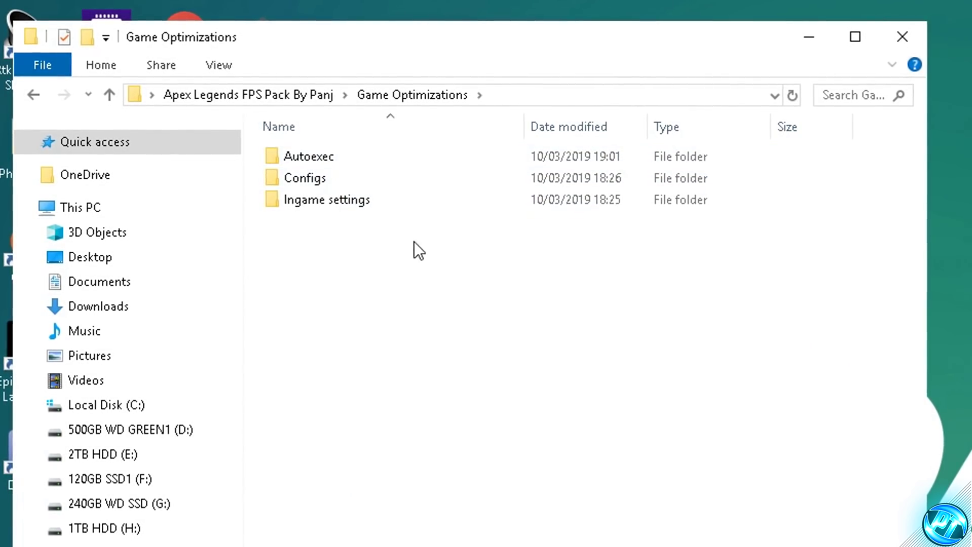
double_click(318, 181)
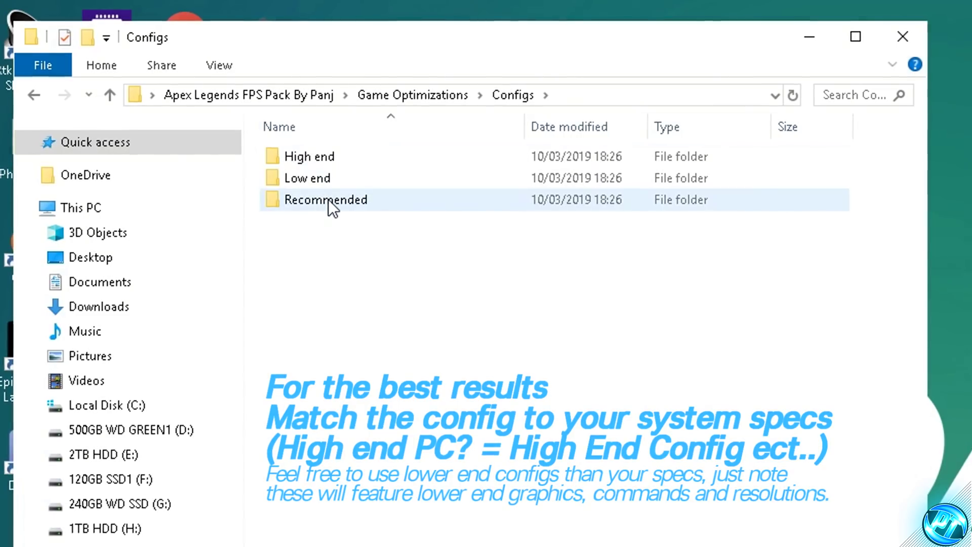
double_click(328, 200)
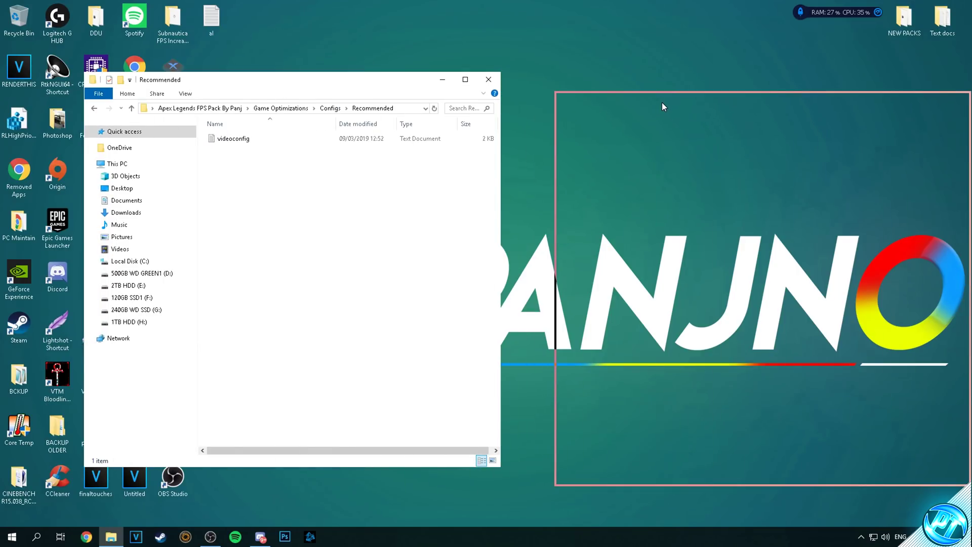
drag(663, 106, 665, 105)
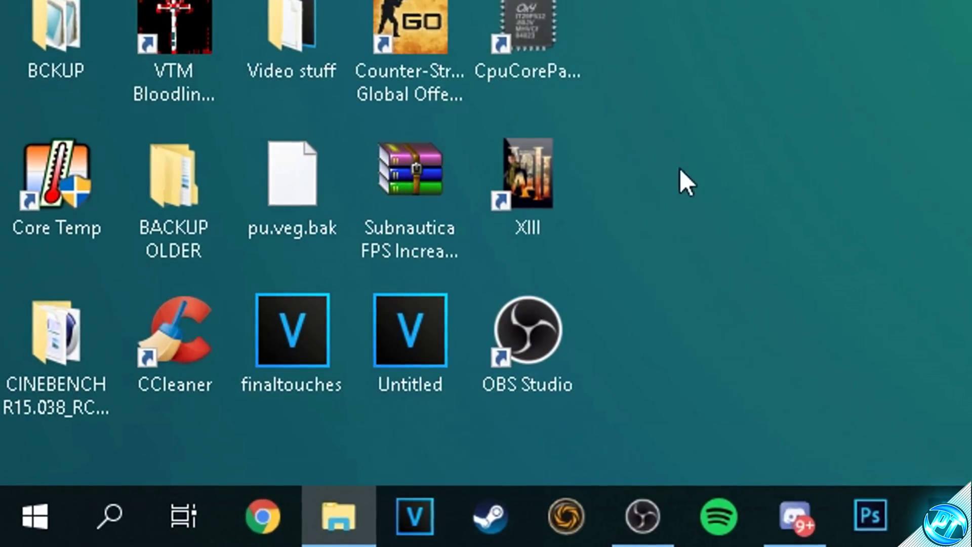
- Open a second File Explorer window at Saved Games\Respawn\Apex\local within the user's profile folder on drive C
right_click(347, 503)
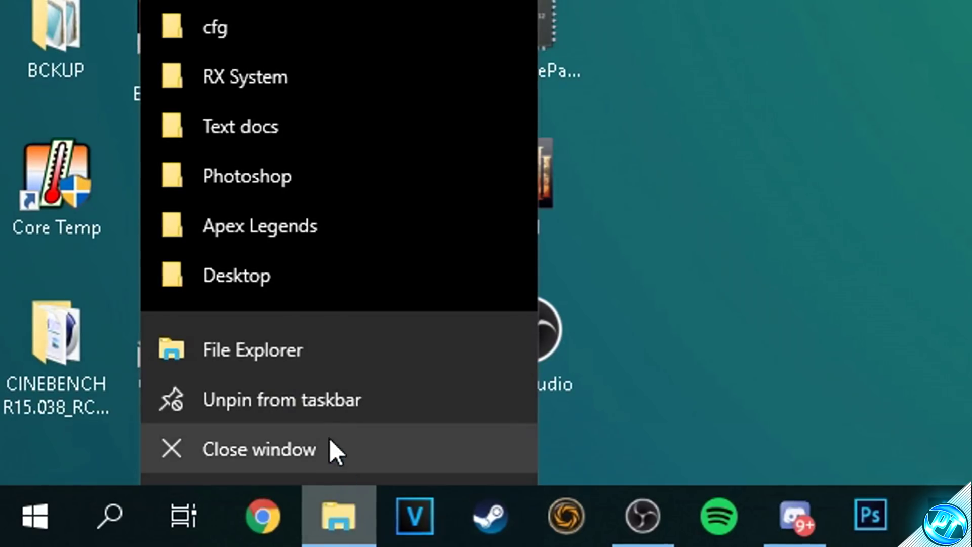
click(264, 348)
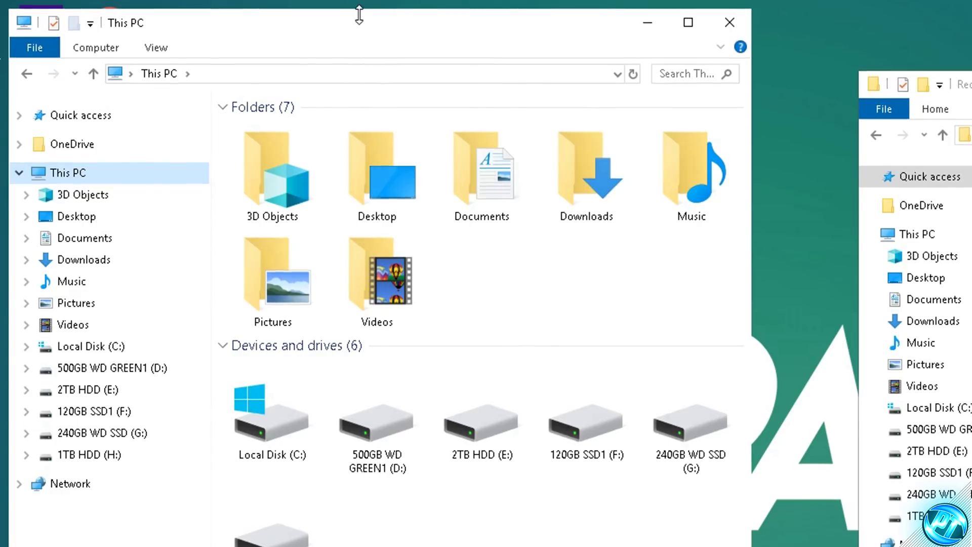
click(90, 348)
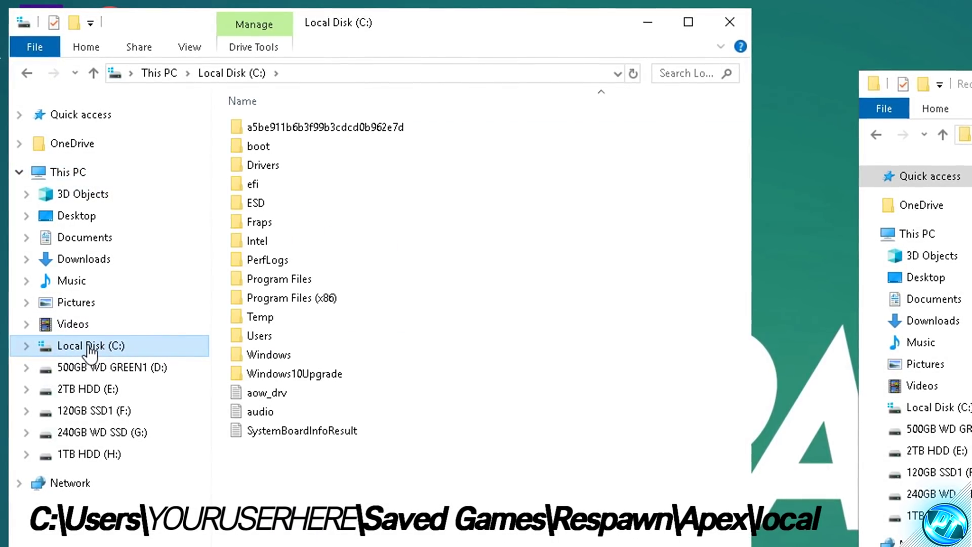
double_click(273, 340)
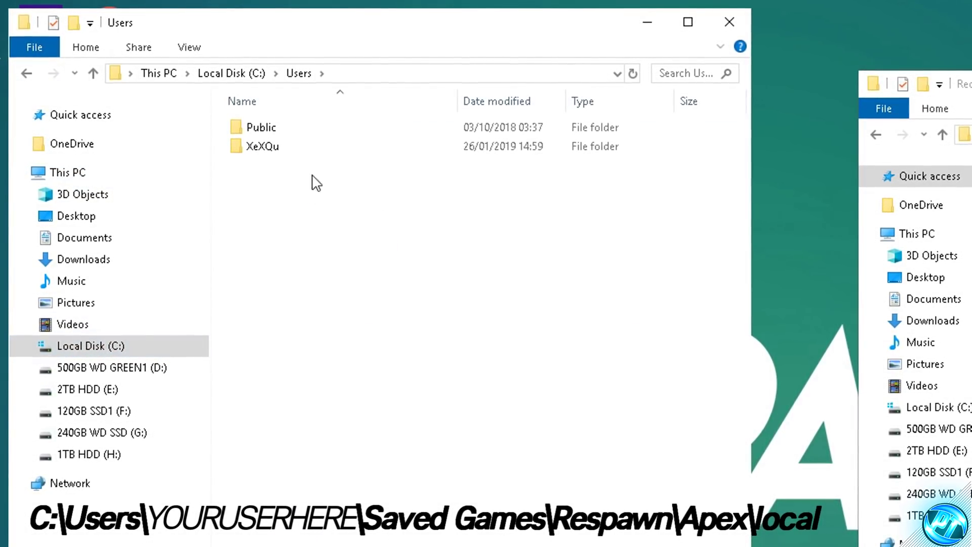
double_click(276, 153)
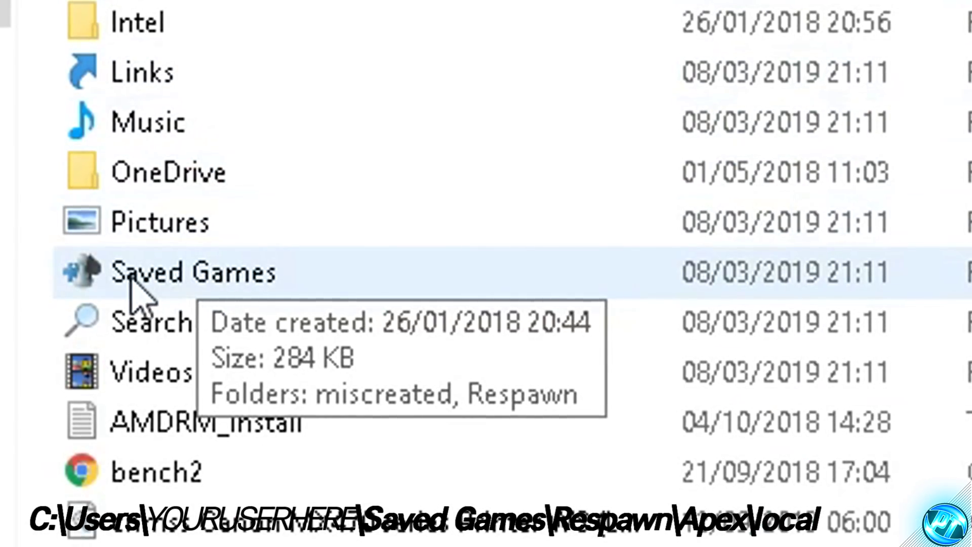
double_click(196, 284)
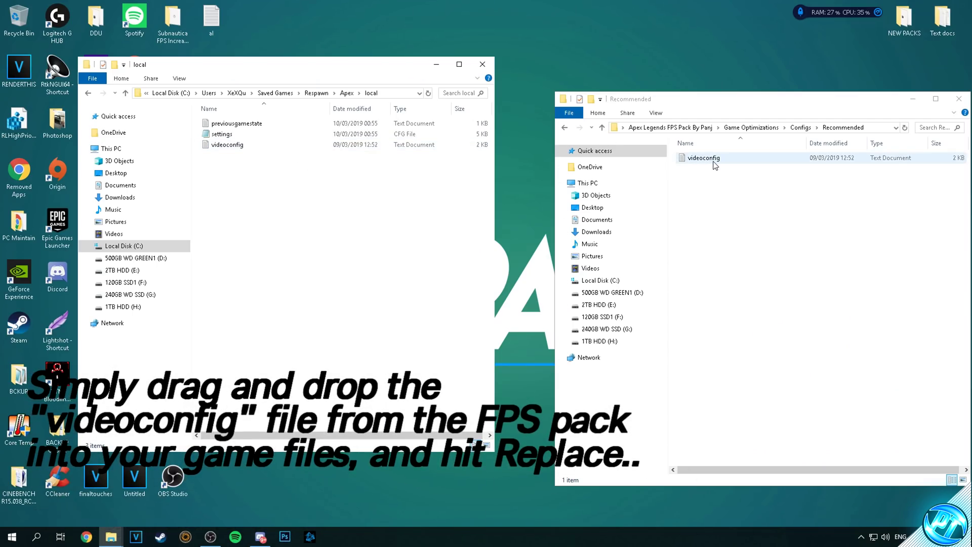
- Move the Recommended videoconfig file into the game's local folder, replacing the existing one, and close the local window
drag(717, 163, 639, 185)
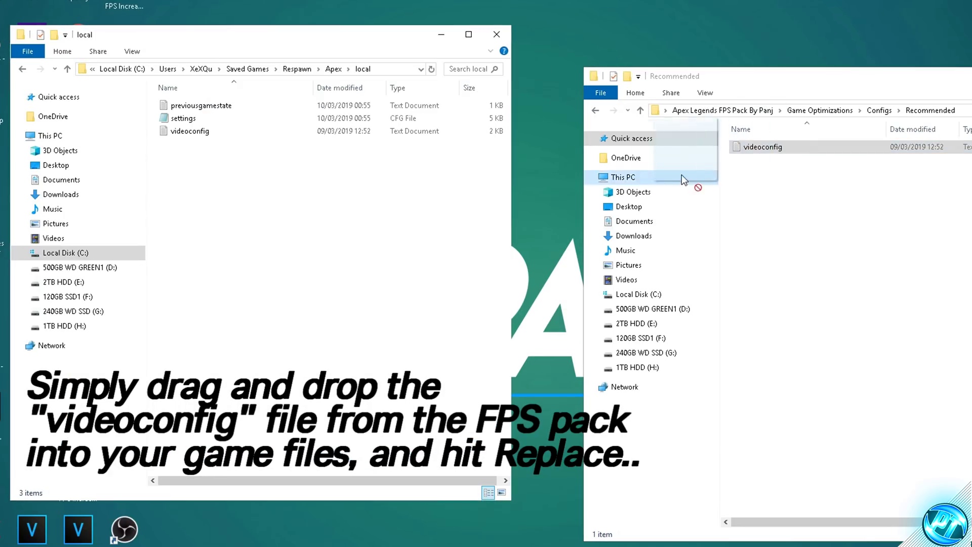
click(465, 186)
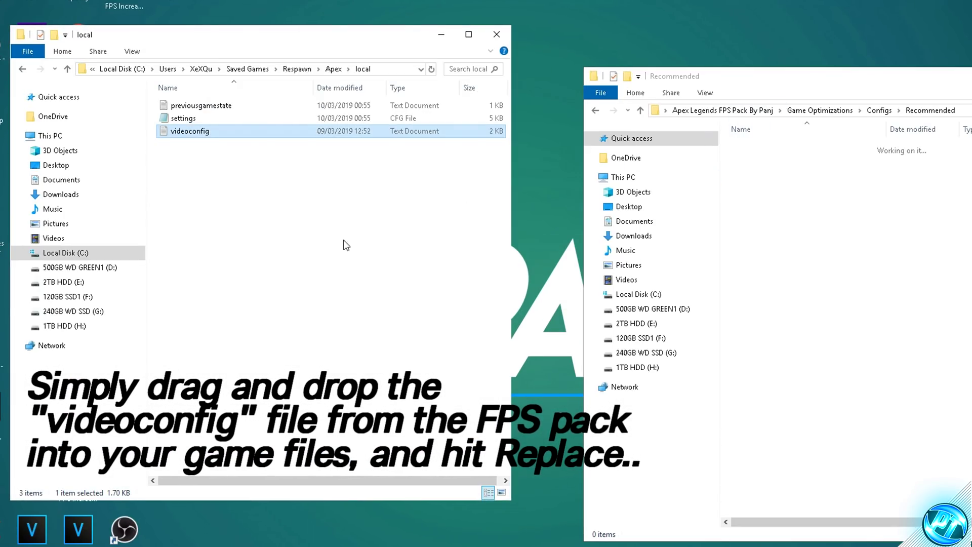
click(496, 34)
drag(810, 76, 586, 65)
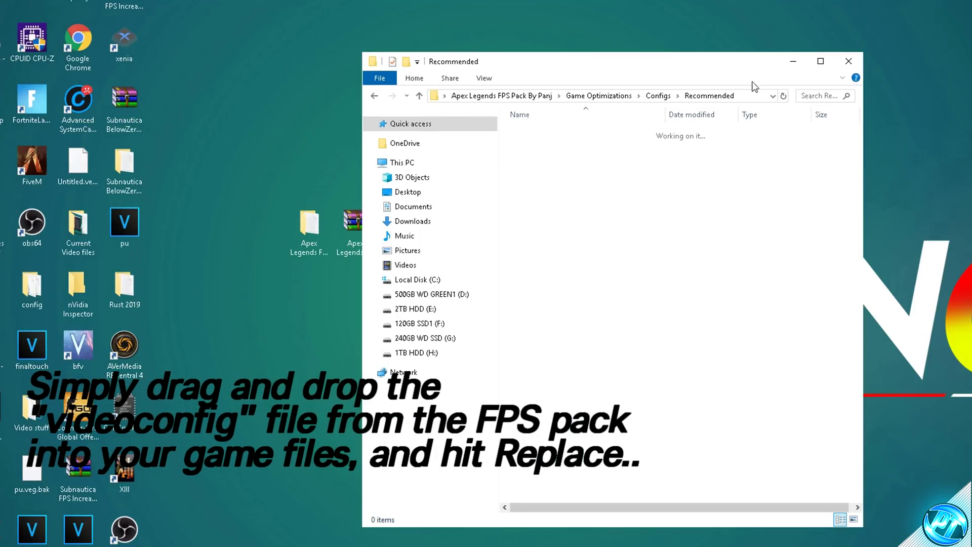
- Close the Recommended folder window and open the Launch options text file from the Apex Legends FPS pack folder
click(851, 60)
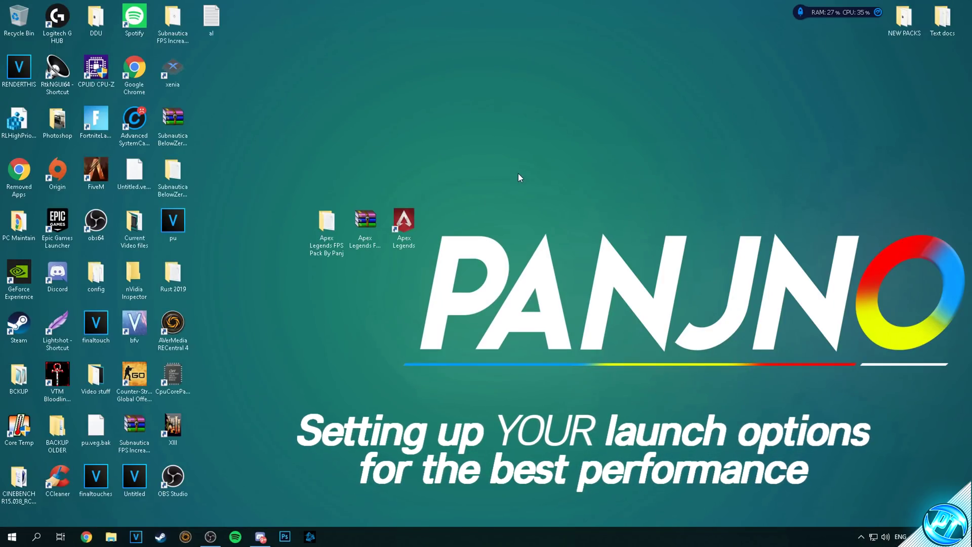
double_click(341, 218)
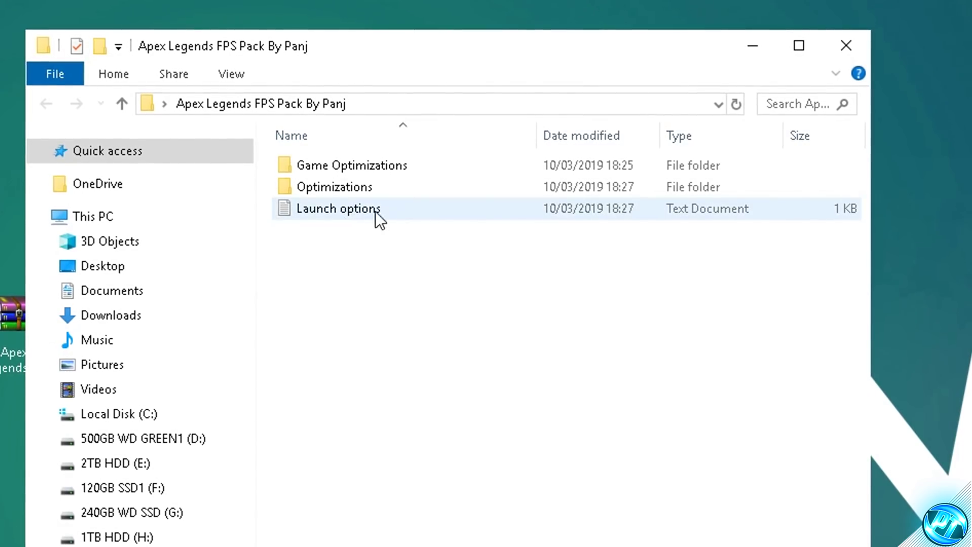
double_click(550, 168)
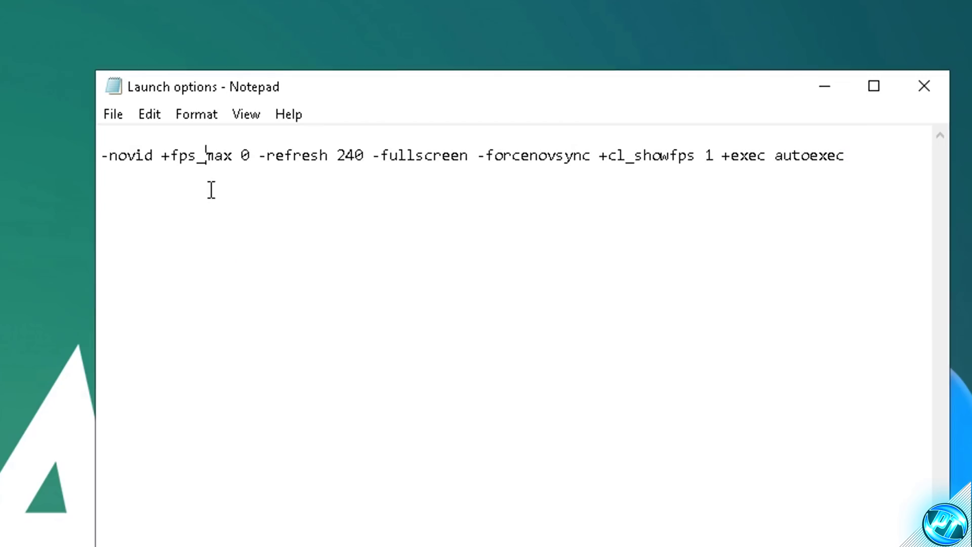
- Try 60, 75 and 144 as the -refresh value in the launch options line, and restore it to 240
drag(363, 157, 358, 158)
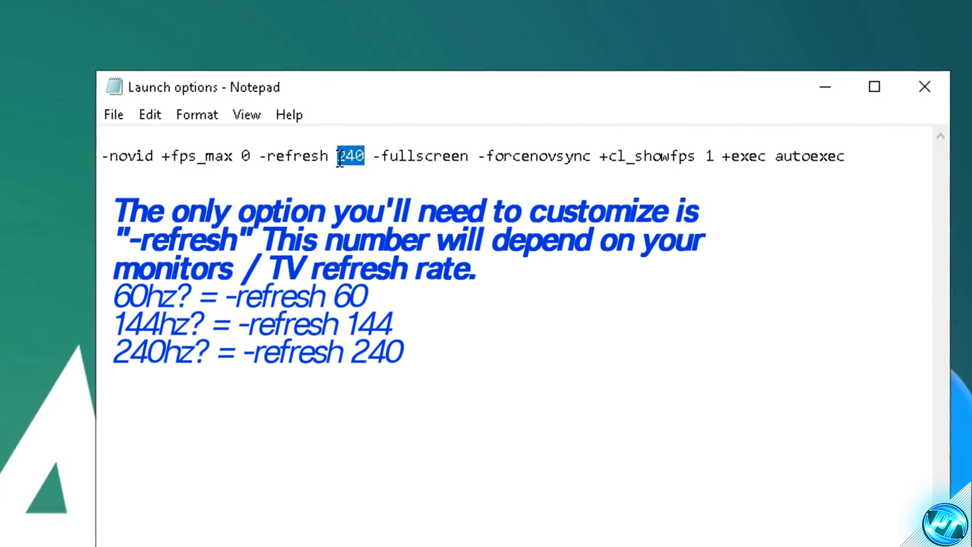
text(60)
drag(357, 156, 338, 156)
text(75120)
key(BackSpace)
key(BackSpace)
text(44)
key(BackSpace)
key(BackSpace)
key(BackSpace)
text(240)
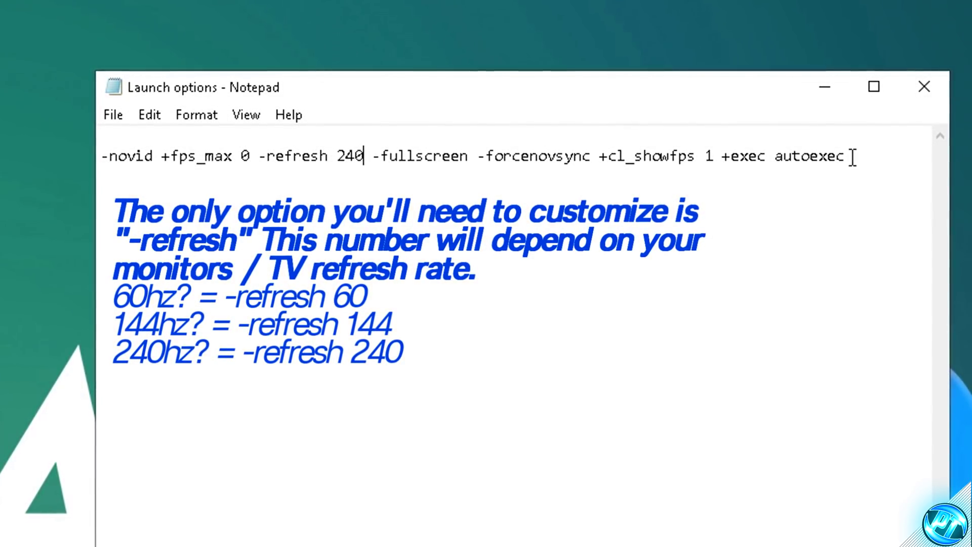
- Copy the entire launch options line from -novid through +exec autoexec and close the text file
drag(851, 156, 22, 157)
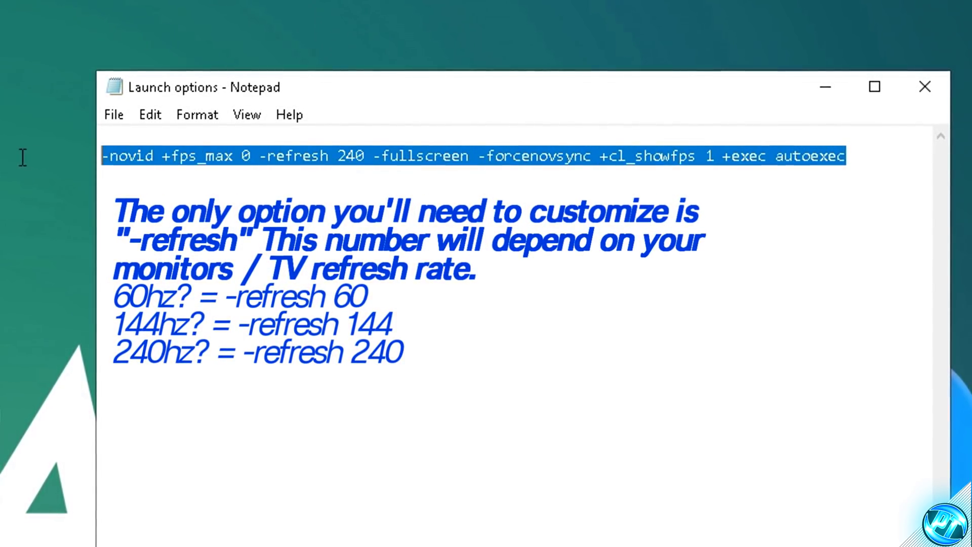
right_click(192, 152)
click(243, 219)
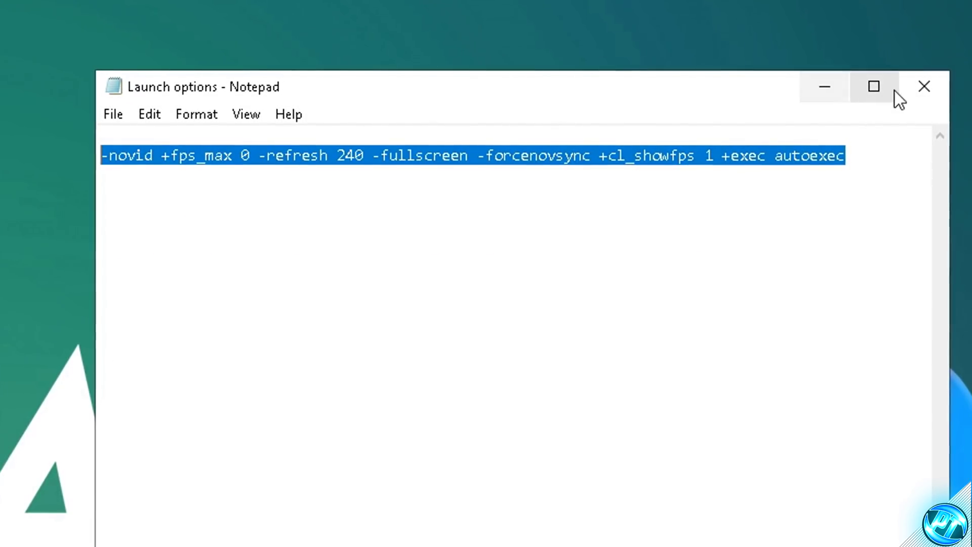
click(924, 87)
- Switch to Origin and open the Game Properties of Apex Legends from the game library
click(6, 436)
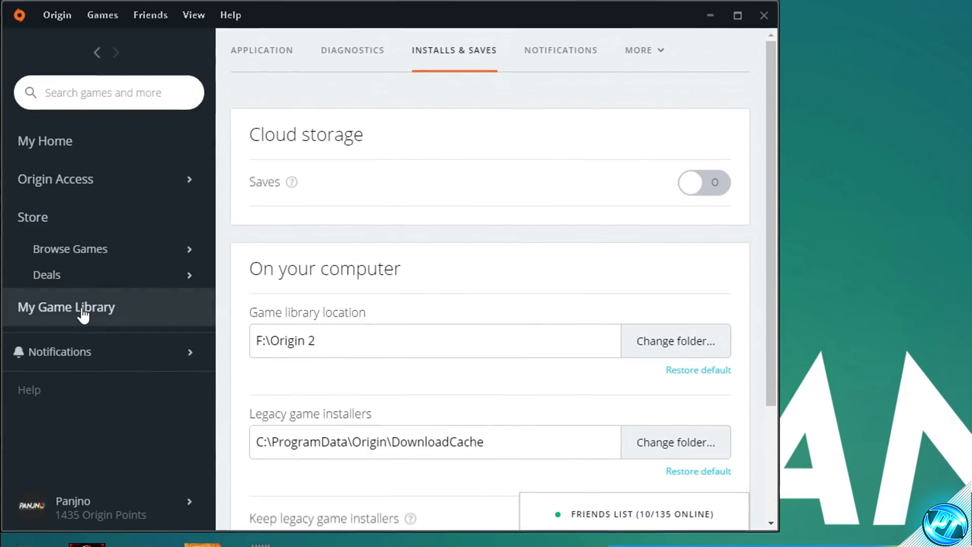
click(80, 310)
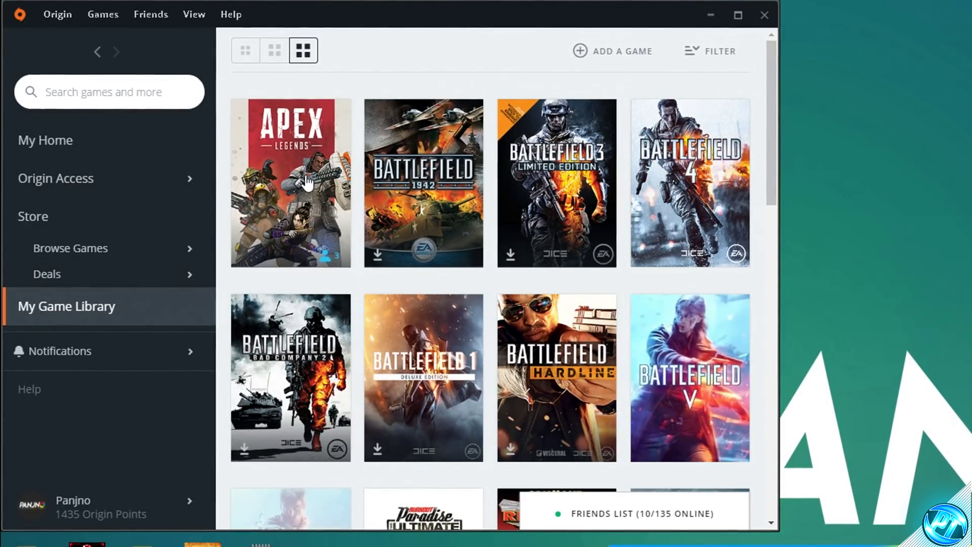
right_click(313, 184)
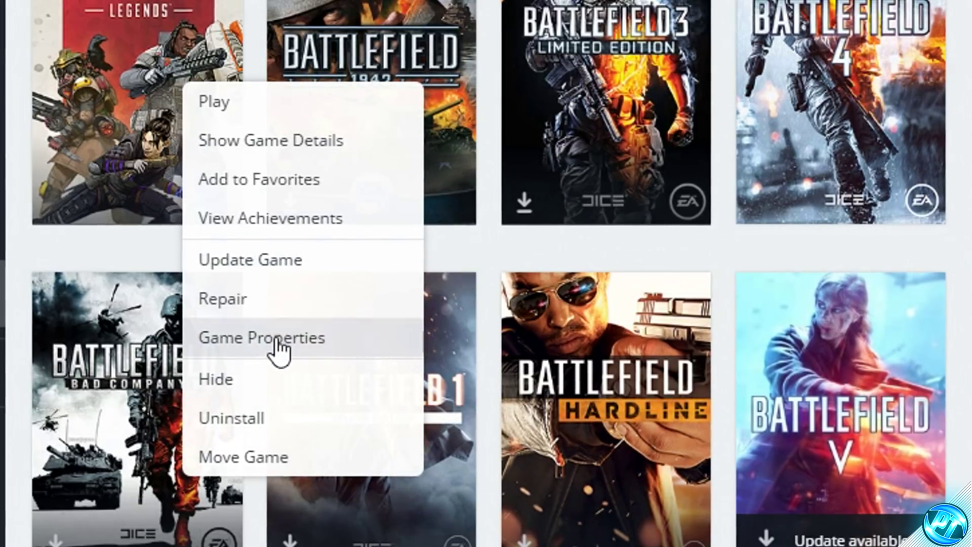
click(276, 338)
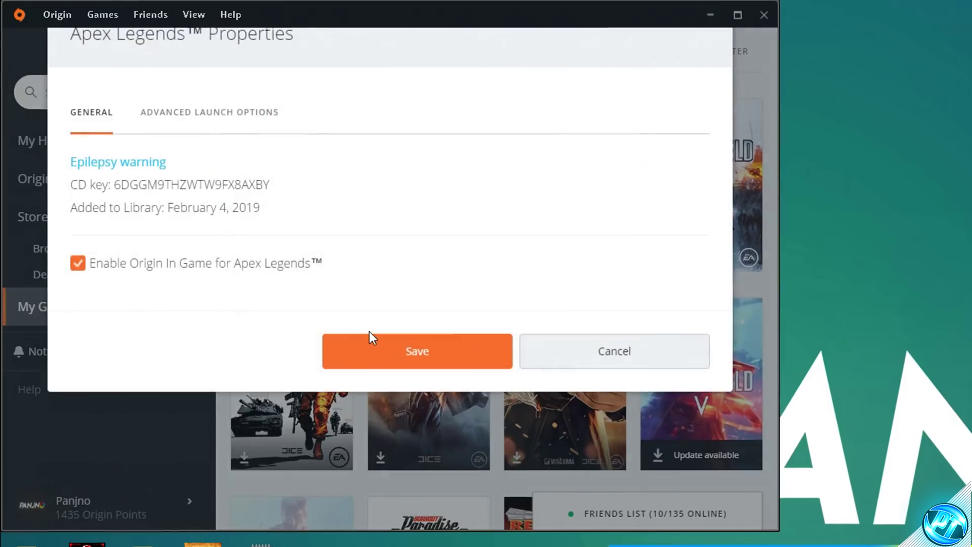
- Paste the copied launch options as the command line arguments in Apex Legends' advanced launch options and save the properties
click(200, 143)
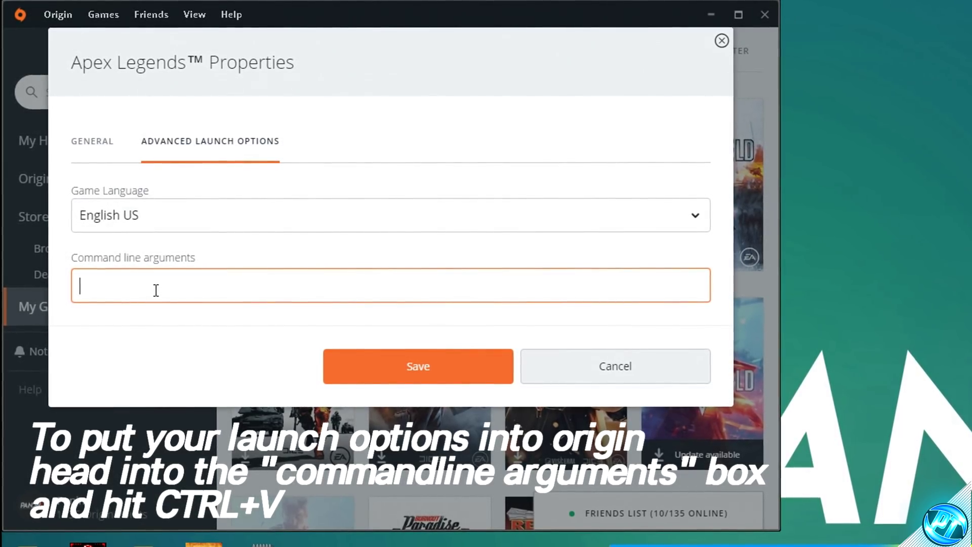
key(ctrl+v)
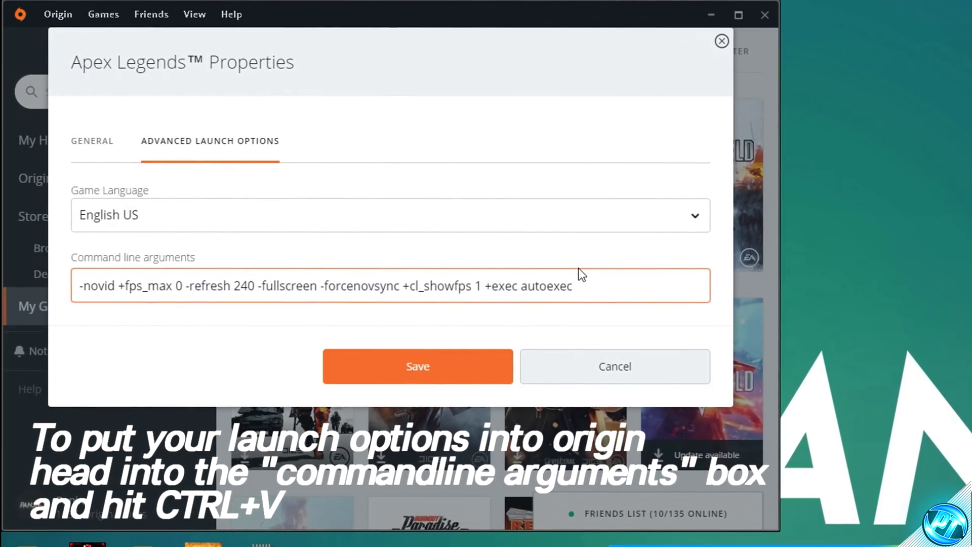
double_click(244, 286)
click(322, 287)
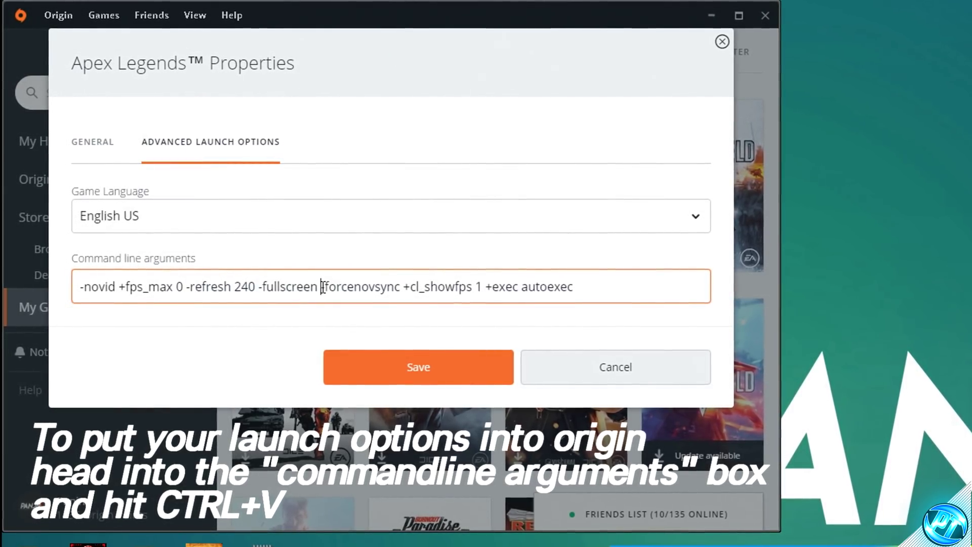
click(442, 365)
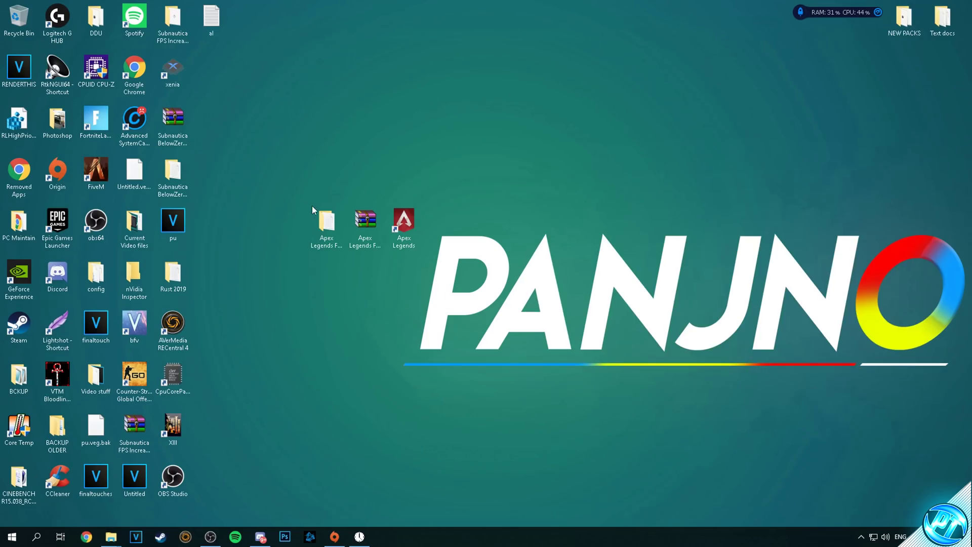
- Open the FPS pack's Game Optimizations\Ingame settings folder
double_click(298, 211)
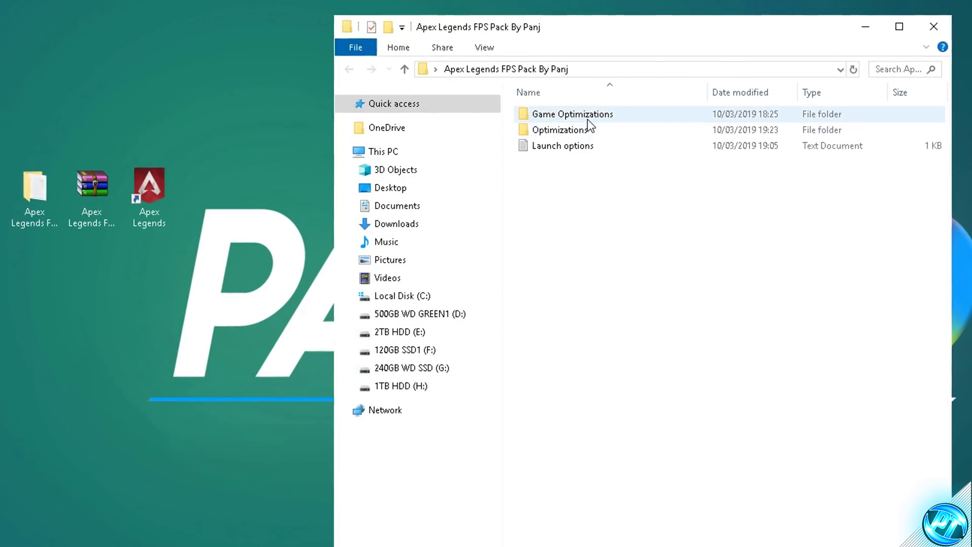
double_click(699, 174)
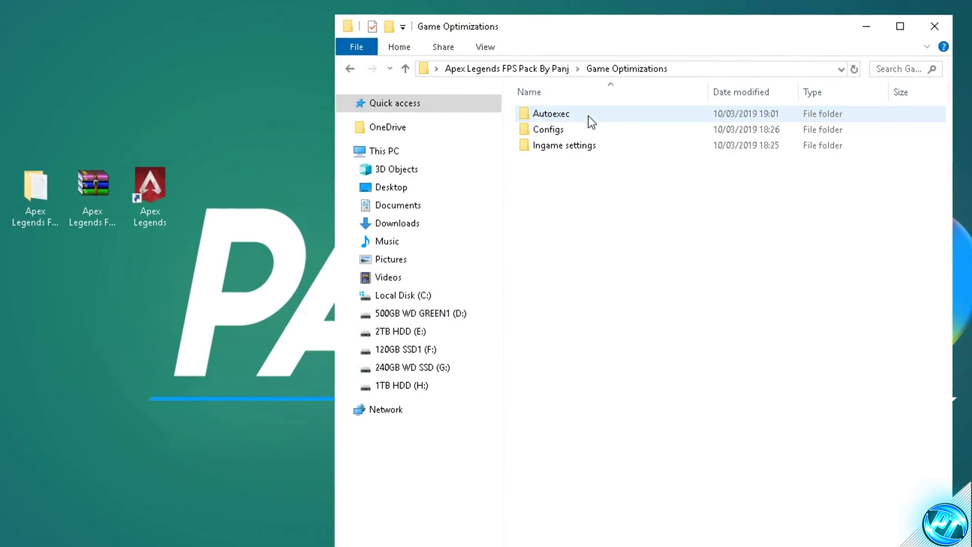
double_click(567, 148)
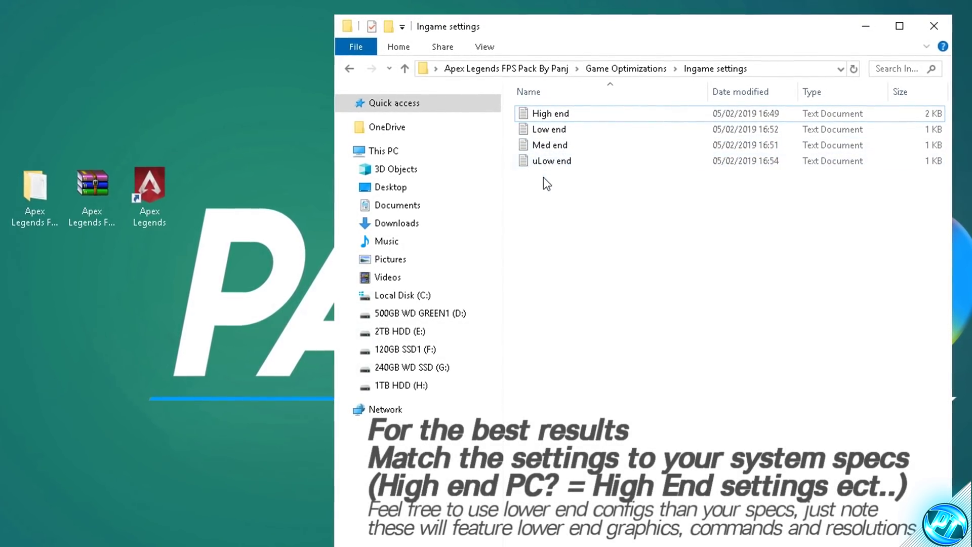
- Review the Advanced section of the High end settings text file and close the file
double_click(539, 120)
drag(454, 400, 375, 197)
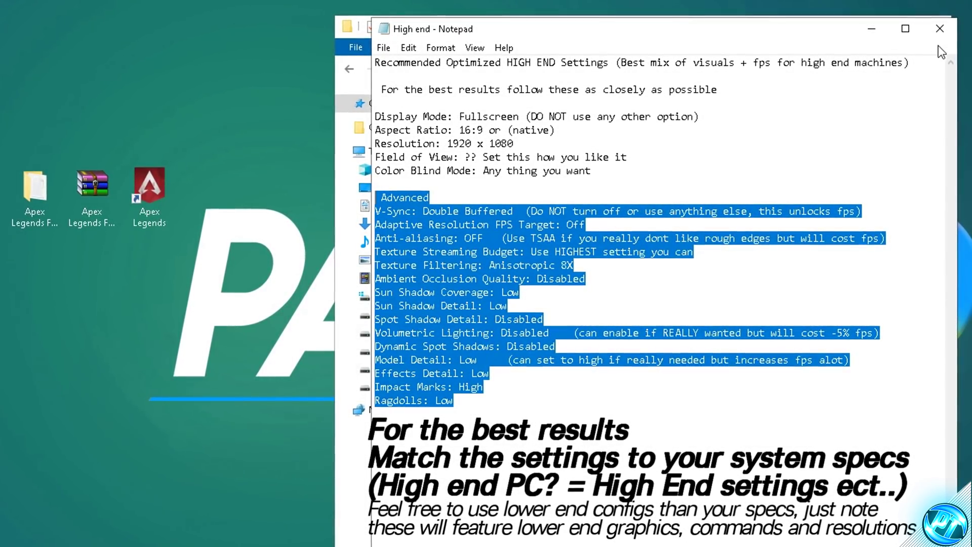
click(940, 28)
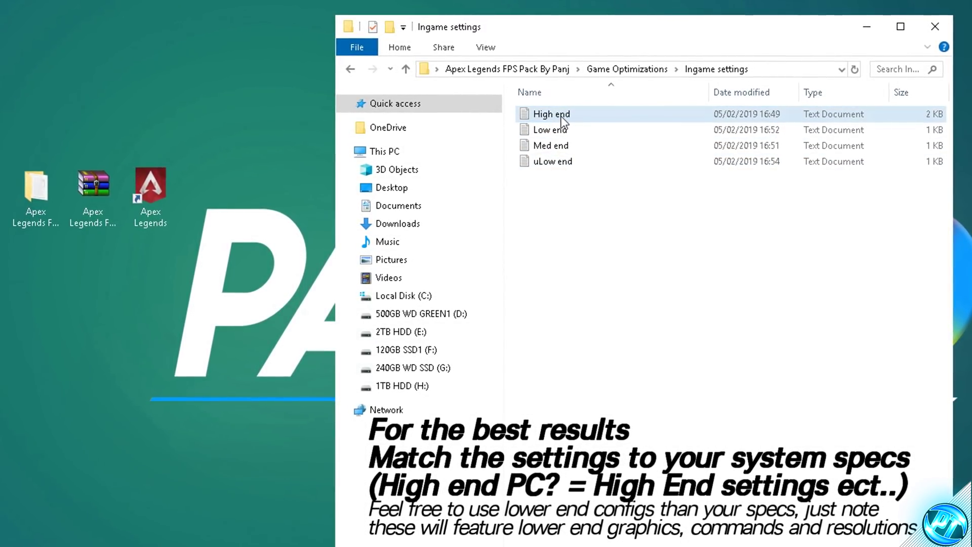
- Reopen the High end settings file and launch Apex Legends, keeping the notes beside the game window
double_click(558, 117)
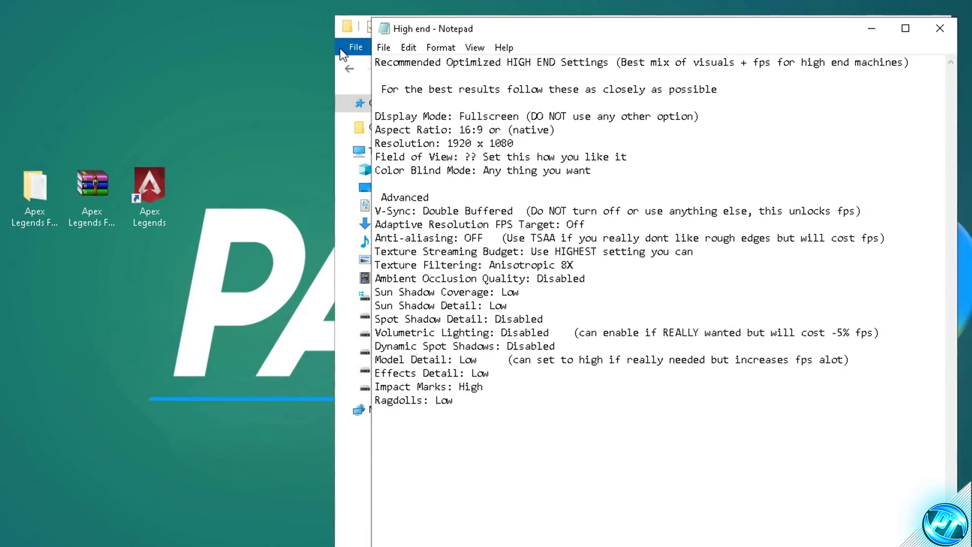
click(149, 184)
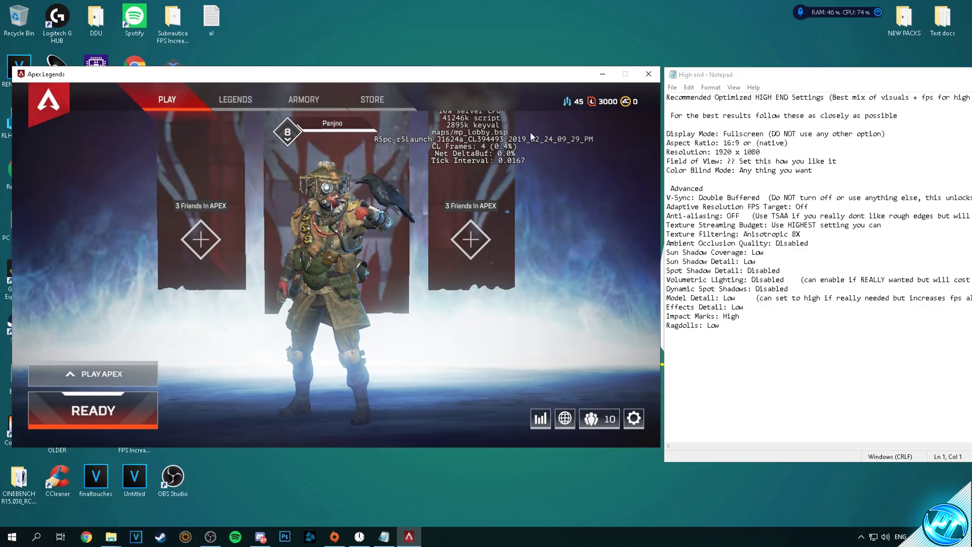
drag(702, 80, 703, 80)
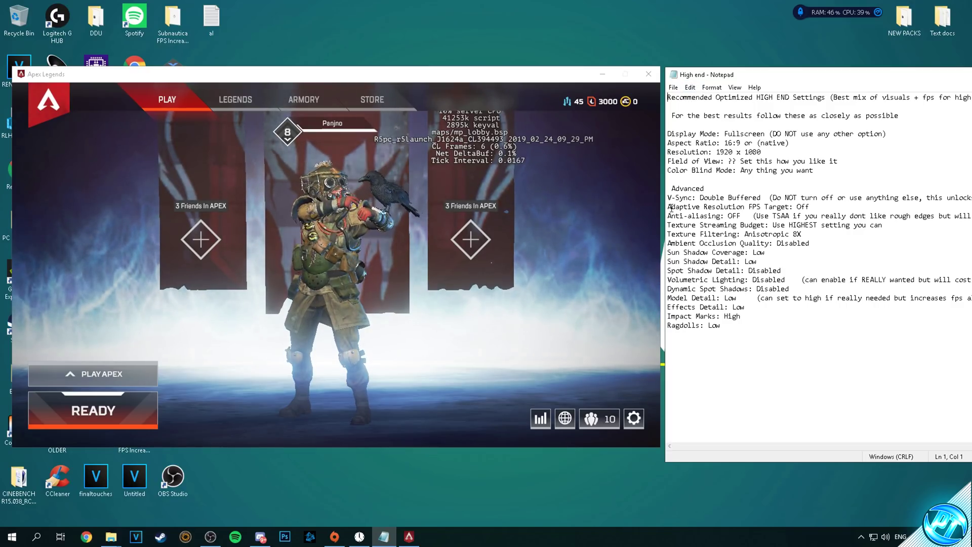
click(602, 293)
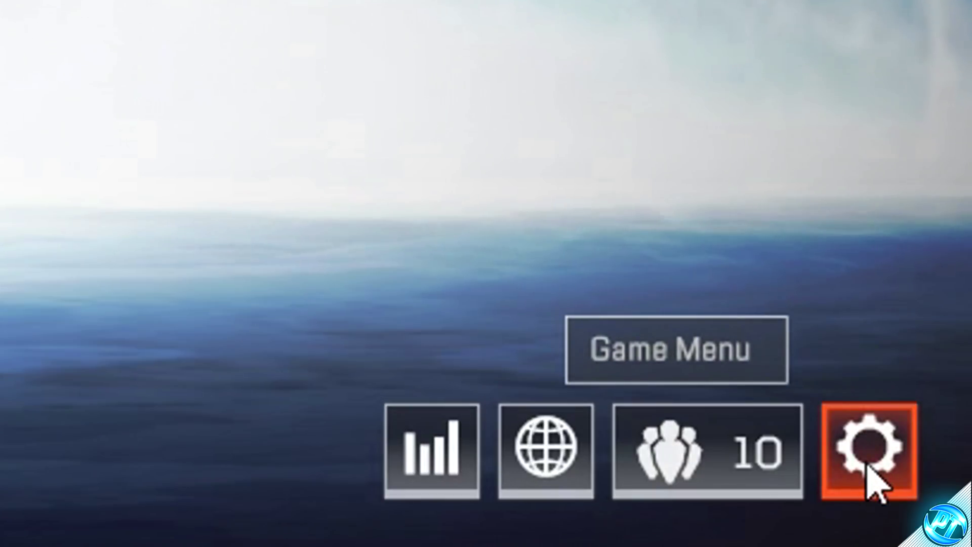
- Open the Video settings in Apex Legends from the game menu
click(867, 468)
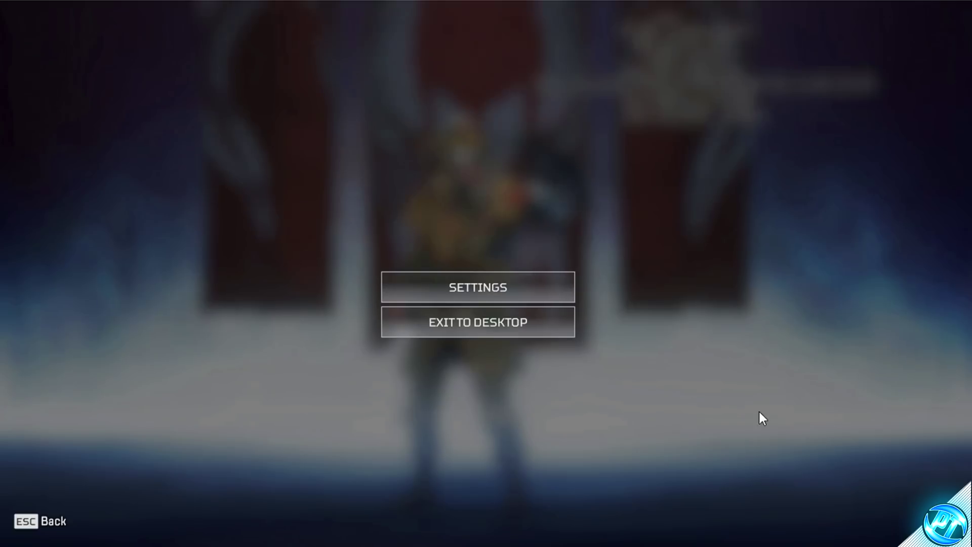
click(489, 293)
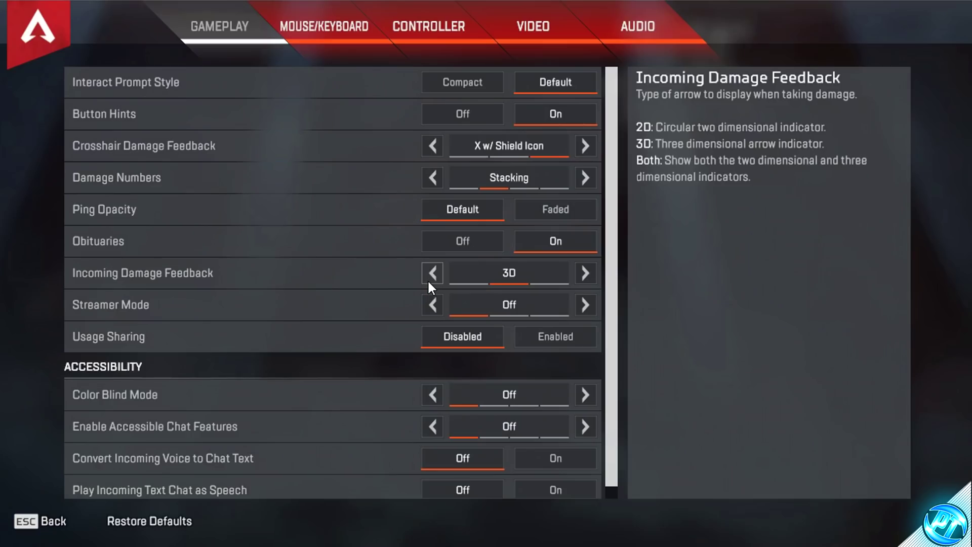
click(535, 31)
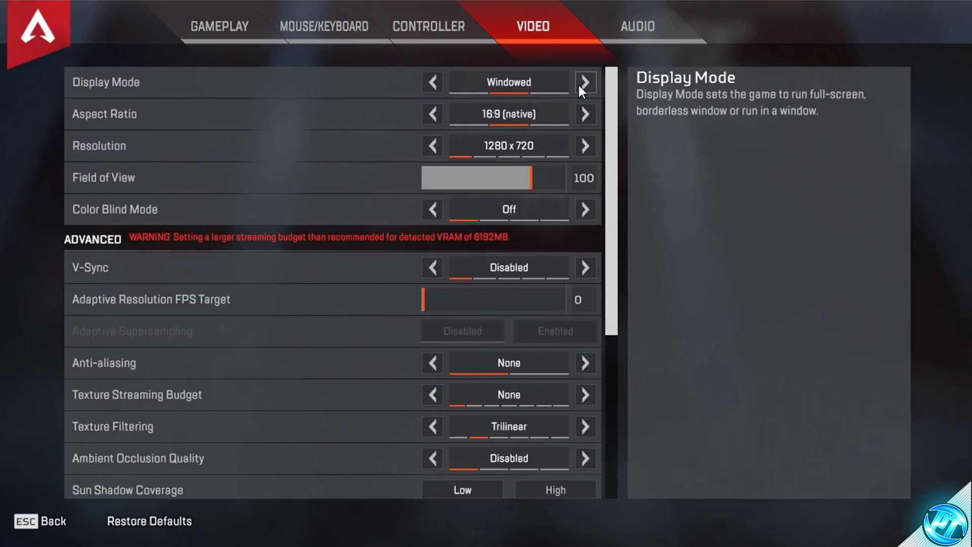
- Following the High end notes, set Display Mode to Full Screen and Resolution to 1920 x 1080 (native)
drag(667, 133, 812, 137)
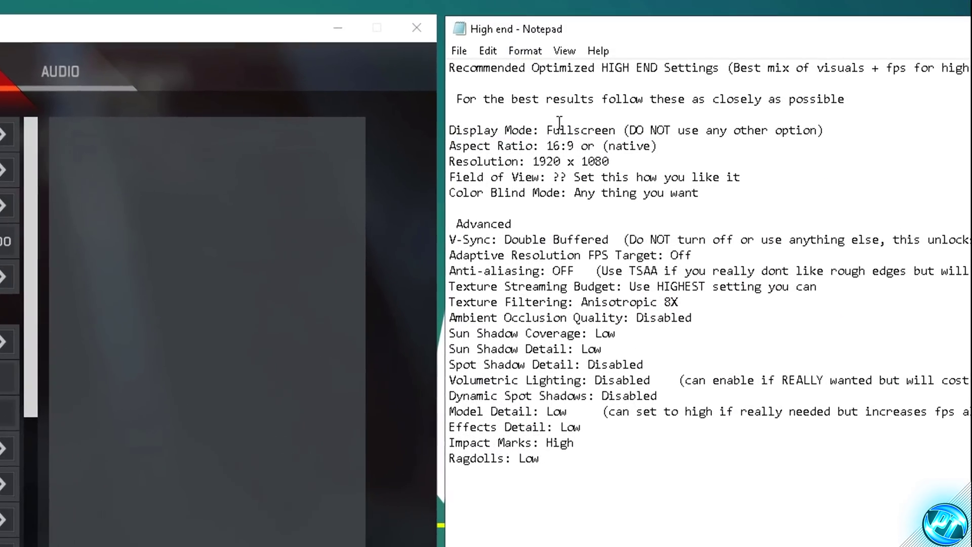
drag(724, 134, 783, 134)
drag(646, 131, 547, 131)
click(606, 145)
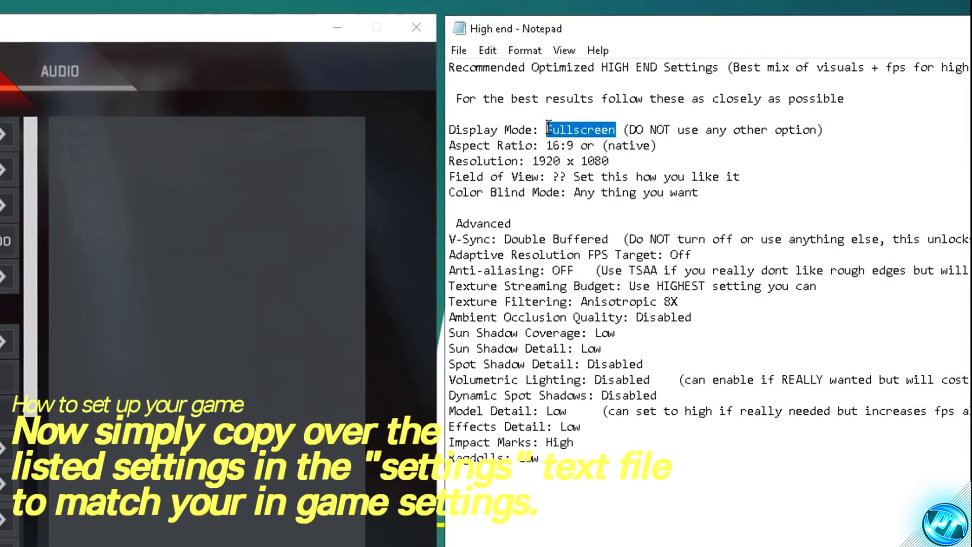
click(574, 161)
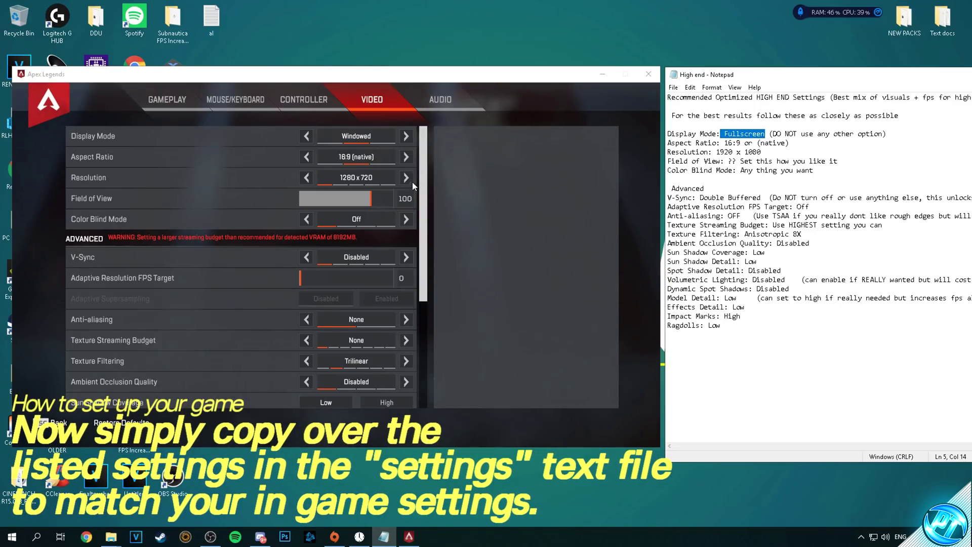
click(406, 136)
click(406, 136)
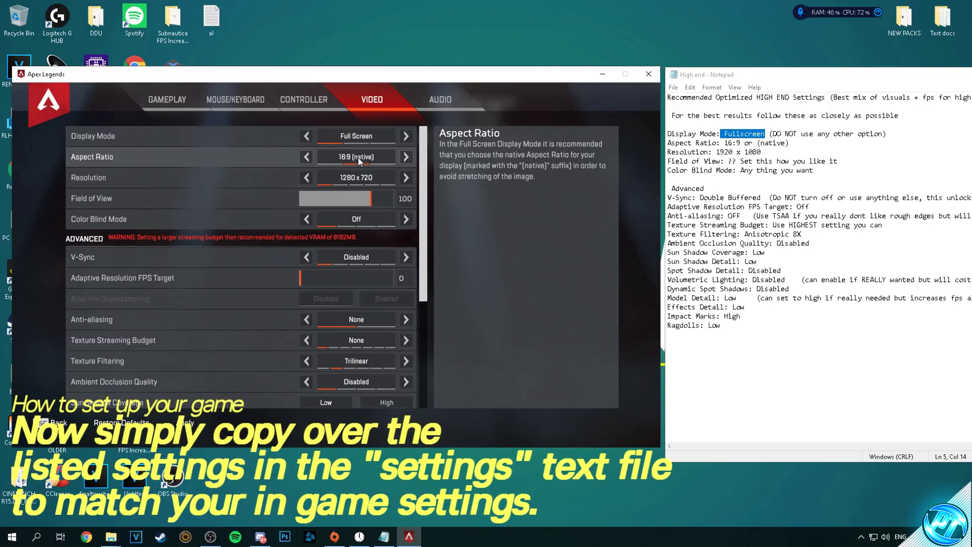
click(407, 178)
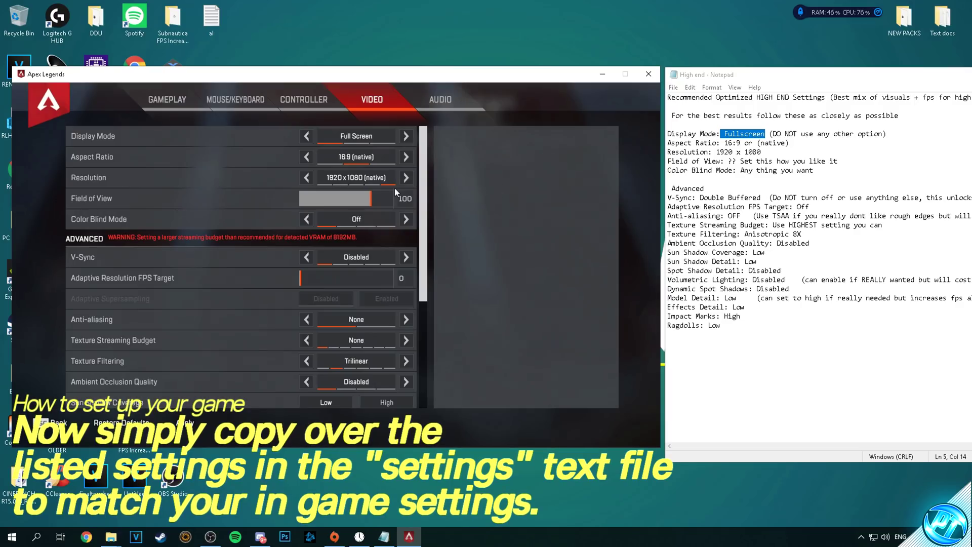
- Adjust the V-Sync option in the Advanced video settings according to the High end notes
click(691, 245)
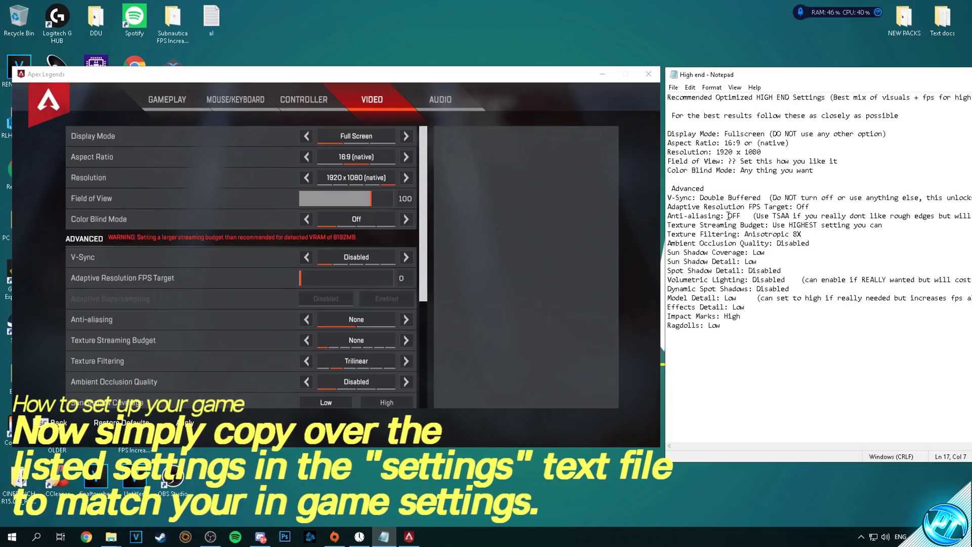
click(304, 257)
scroll(354, 288, down, 3)
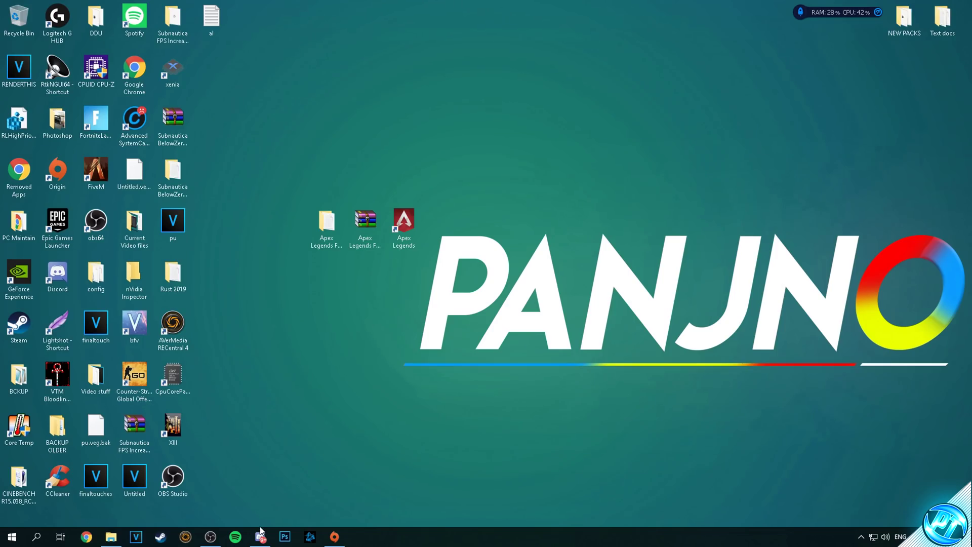
- Switch to Discord and turn off Hardware Acceleration in its Appearance settings, accepting the relaunch
mouse_move(260, 534)
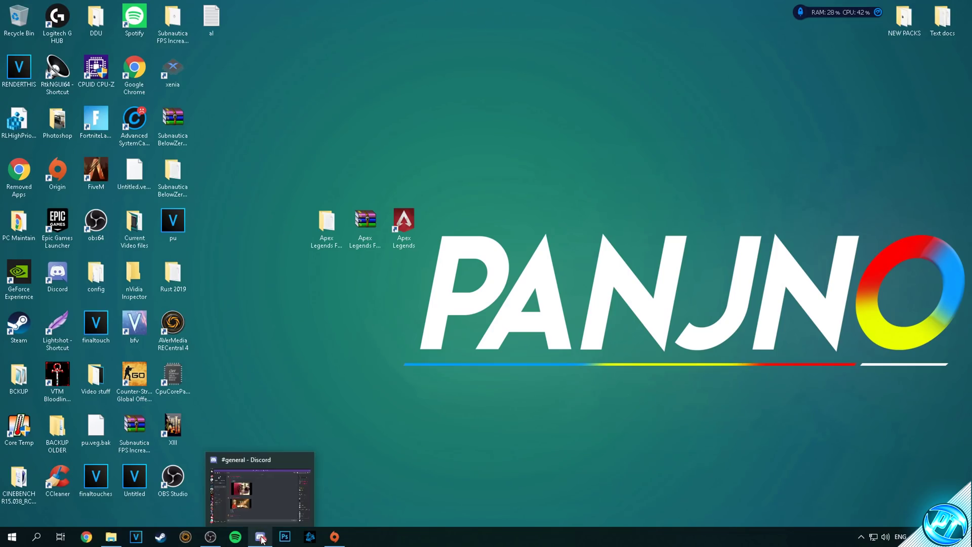
click(293, 479)
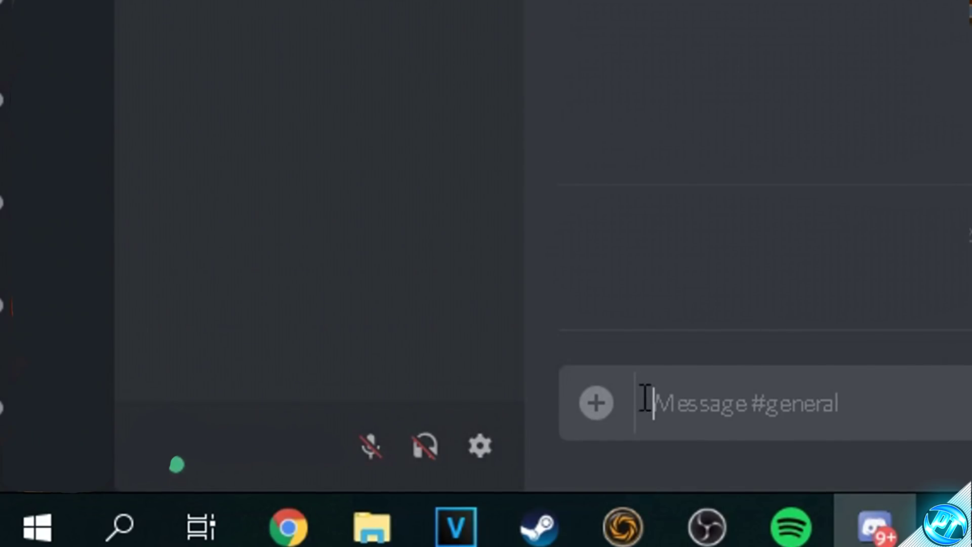
click(479, 446)
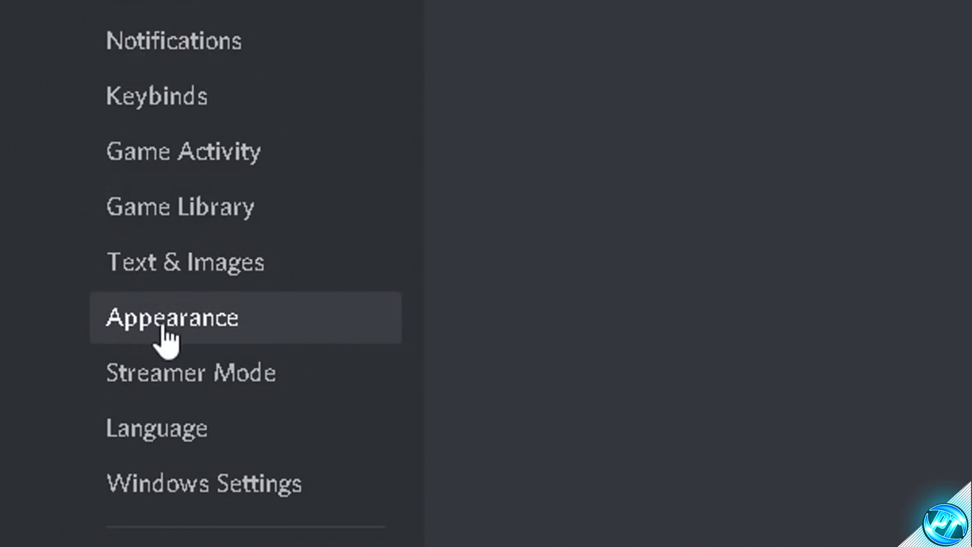
click(201, 327)
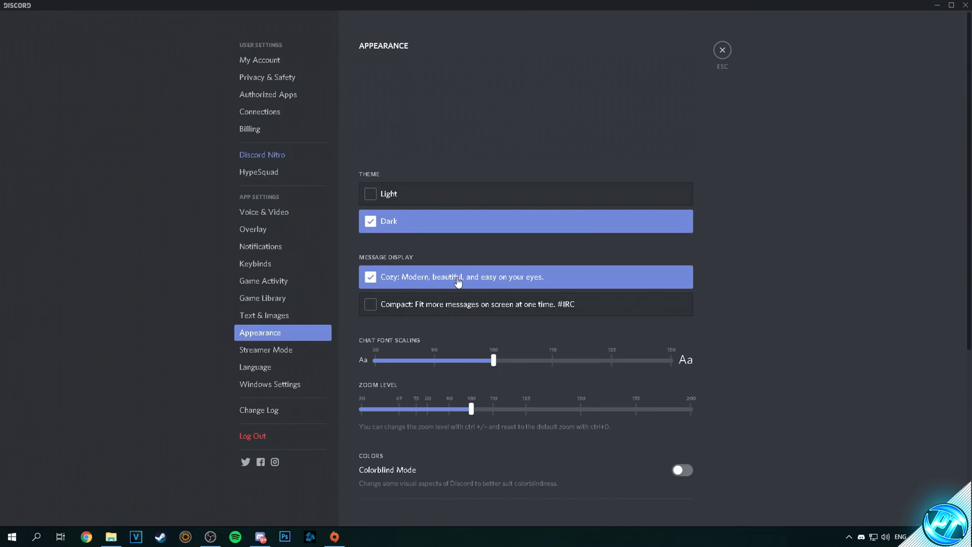
scroll(484, 246, down, 5)
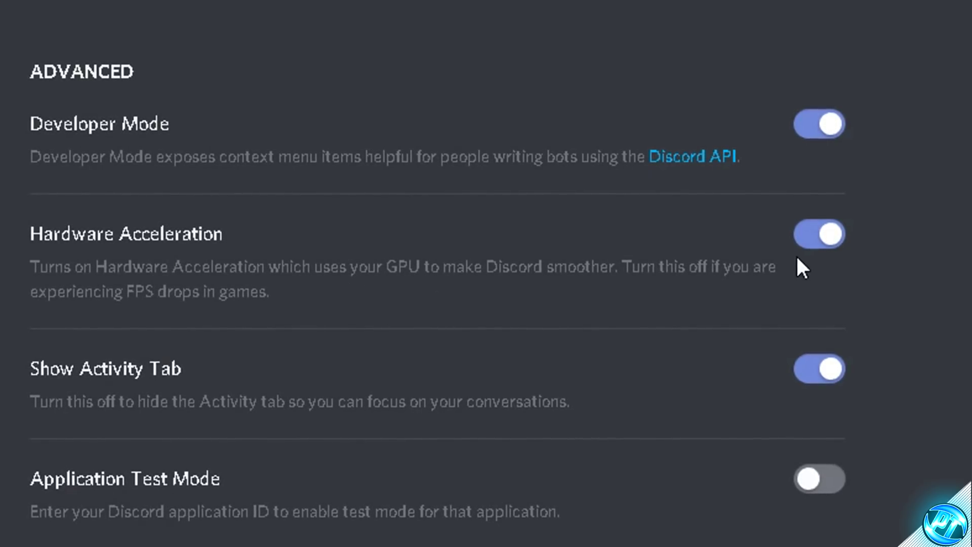
click(820, 235)
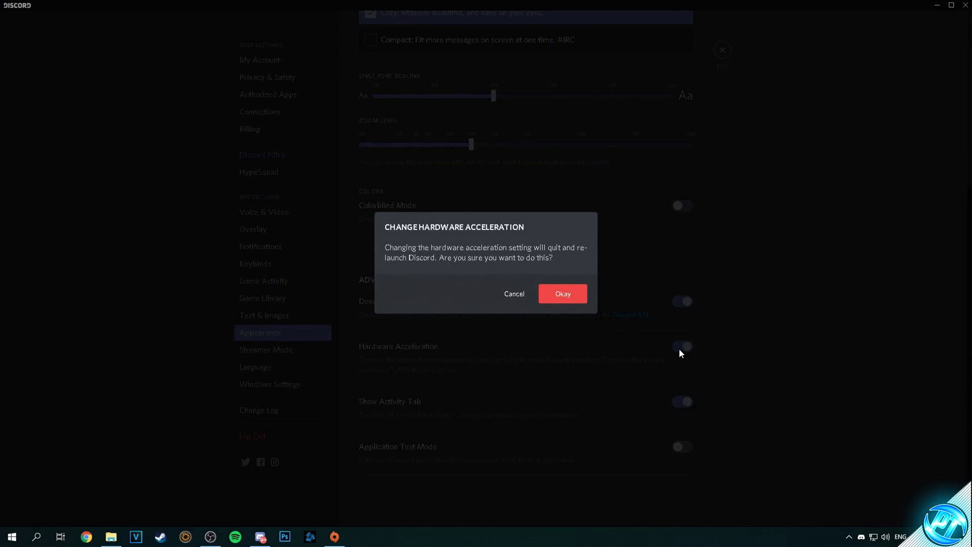
click(565, 297)
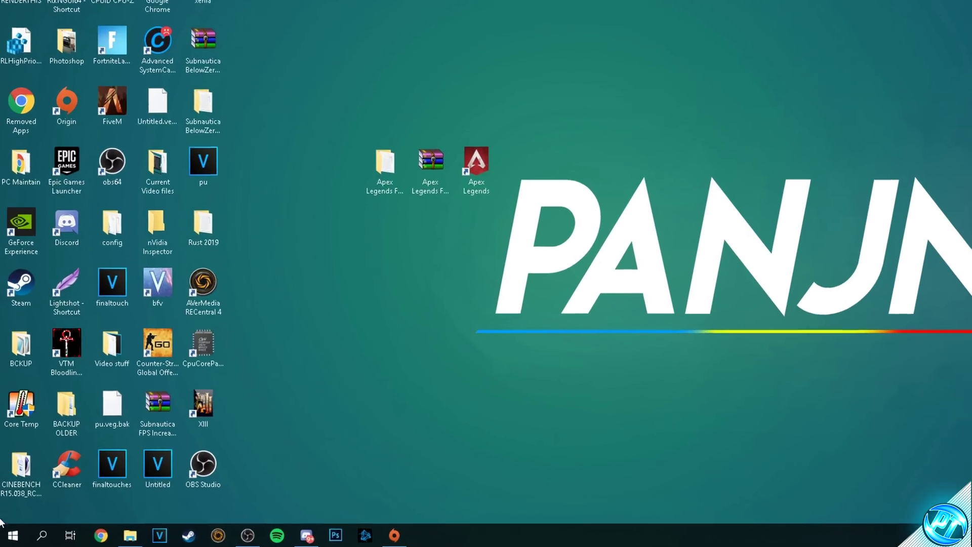
- Search Windows for "power plan", open the Power Options overview and reveal the additional plans
key(super)
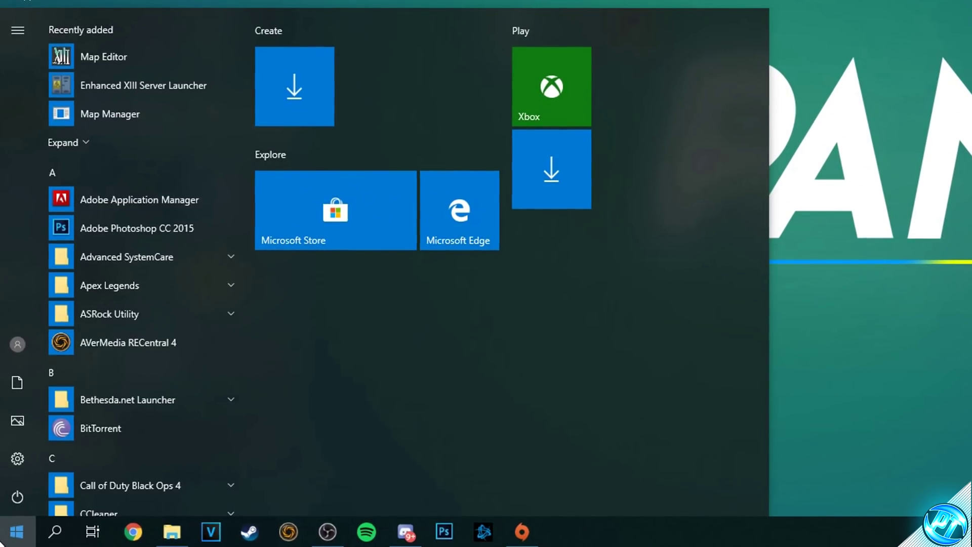
text(power plan)
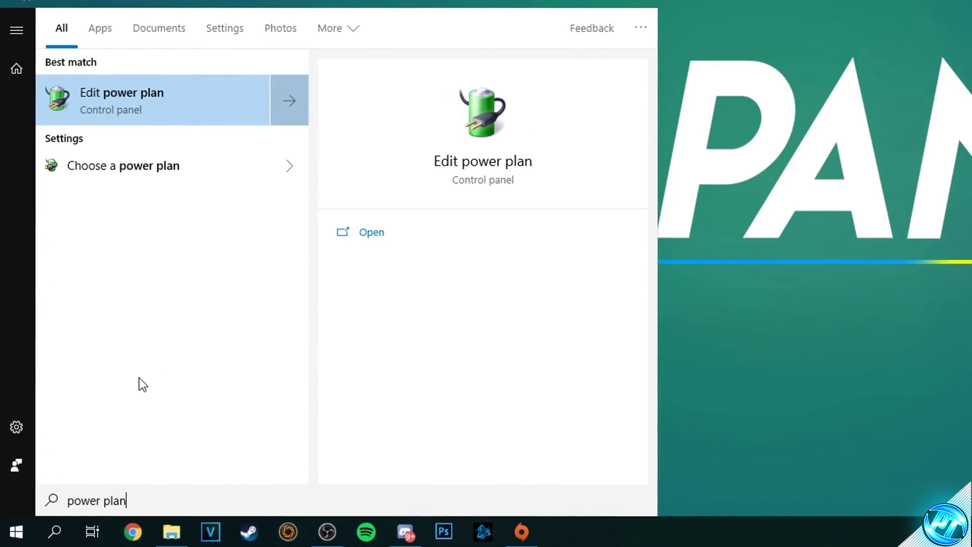
click(57, 103)
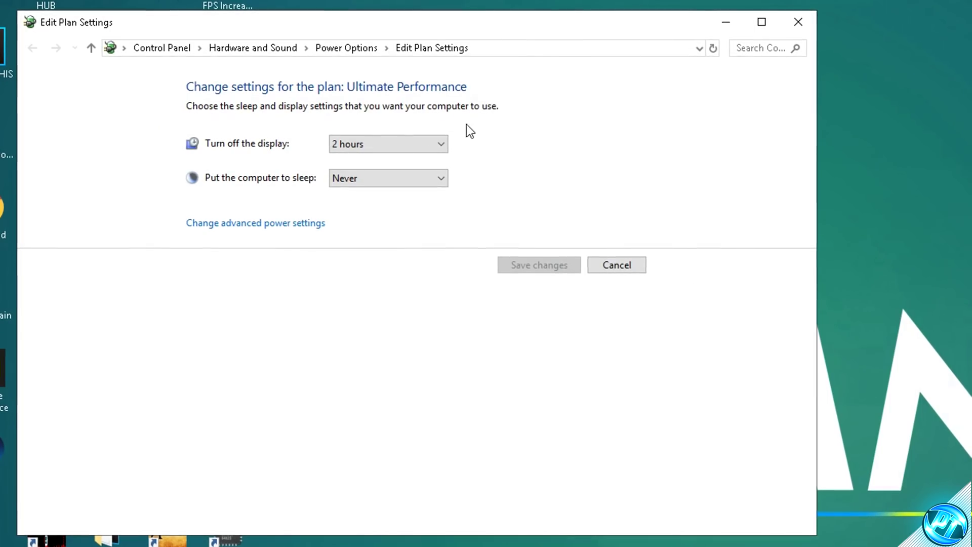
click(353, 49)
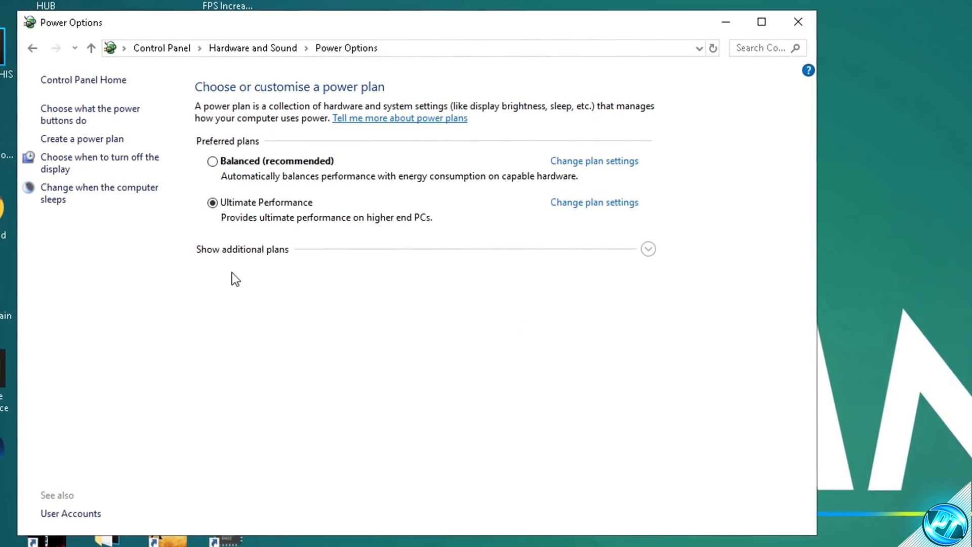
click(257, 252)
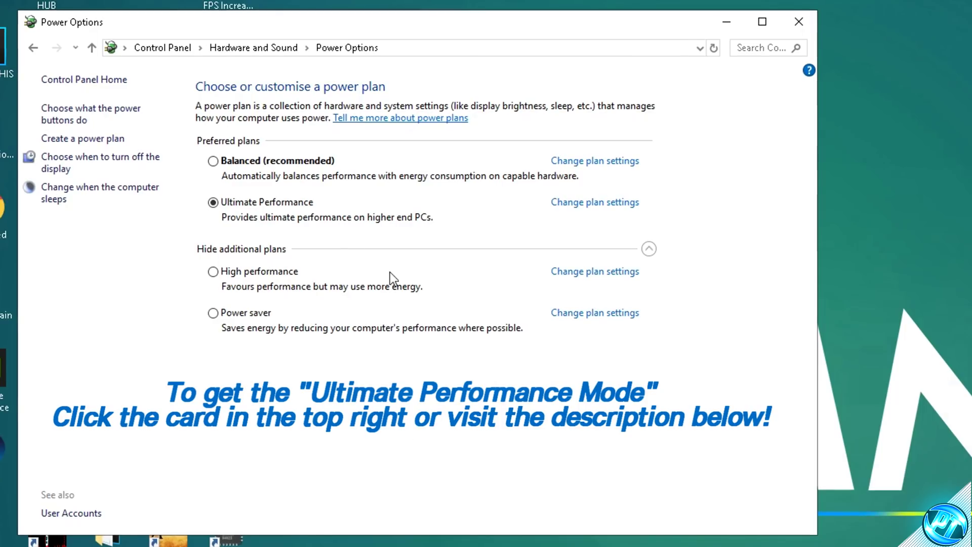
- Try the High performance plan, choose Ultimate Performance as the active power plan, and close Power Options
click(210, 273)
click(214, 203)
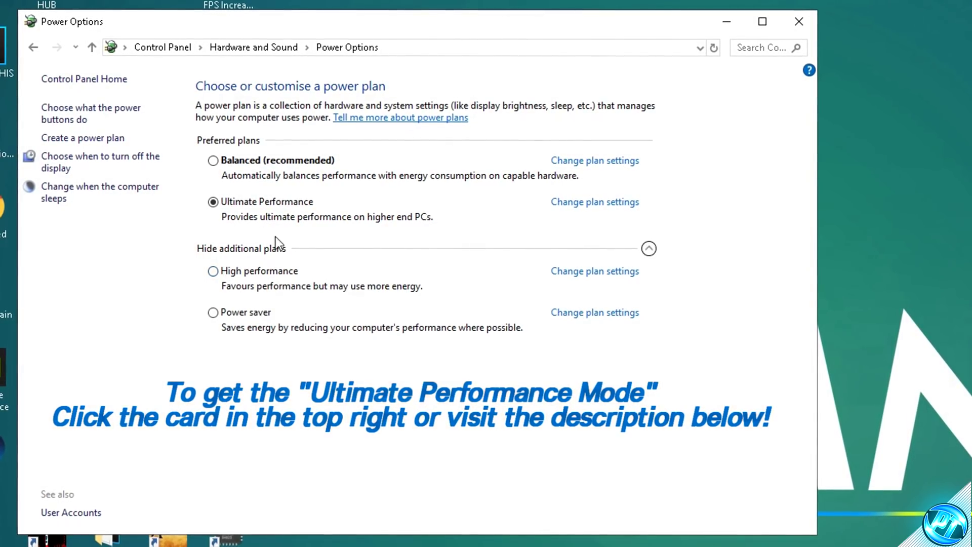
click(224, 284)
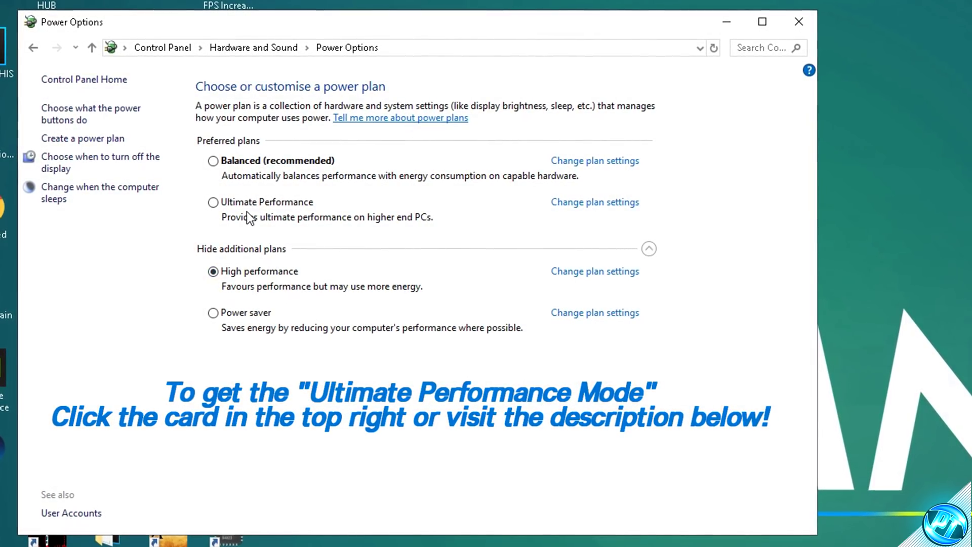
click(213, 203)
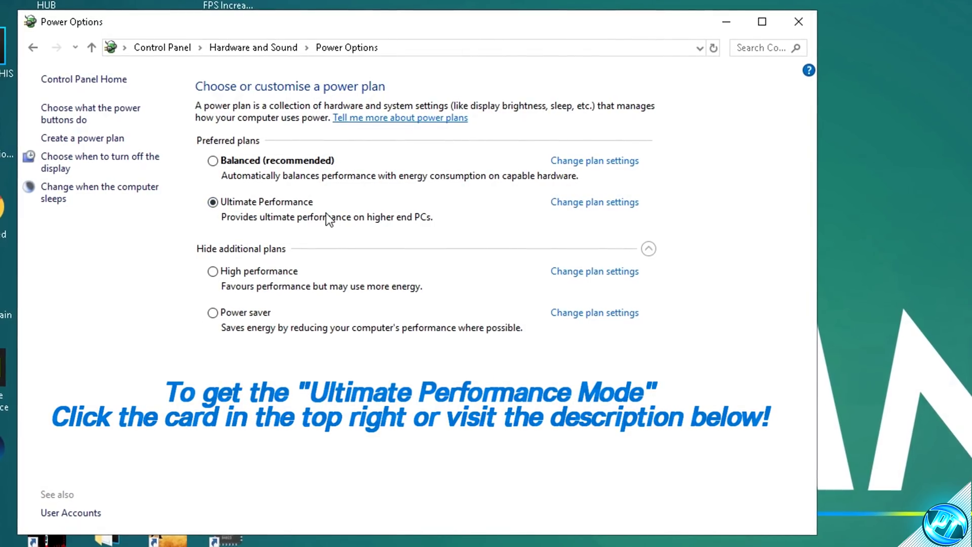
click(797, 23)
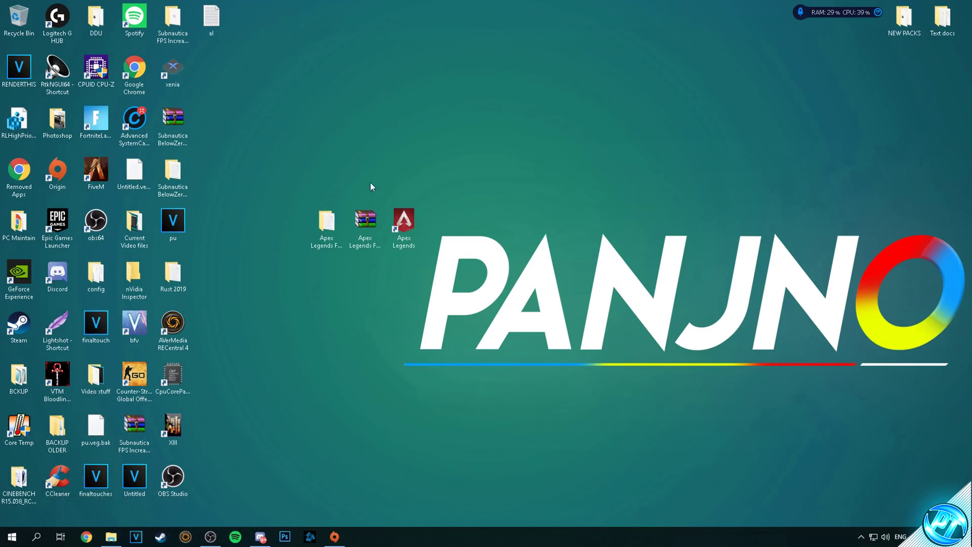
- Start the CpuCoreParkingSetup-2.1.4.0 installer from the Optimizations folder of the Apex Legends FPS pack
double_click(332, 228)
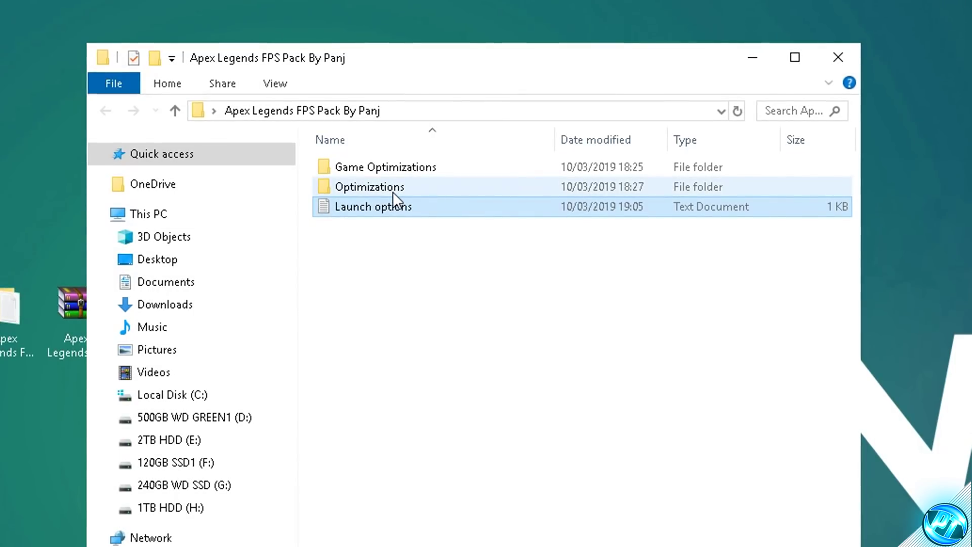
double_click(534, 158)
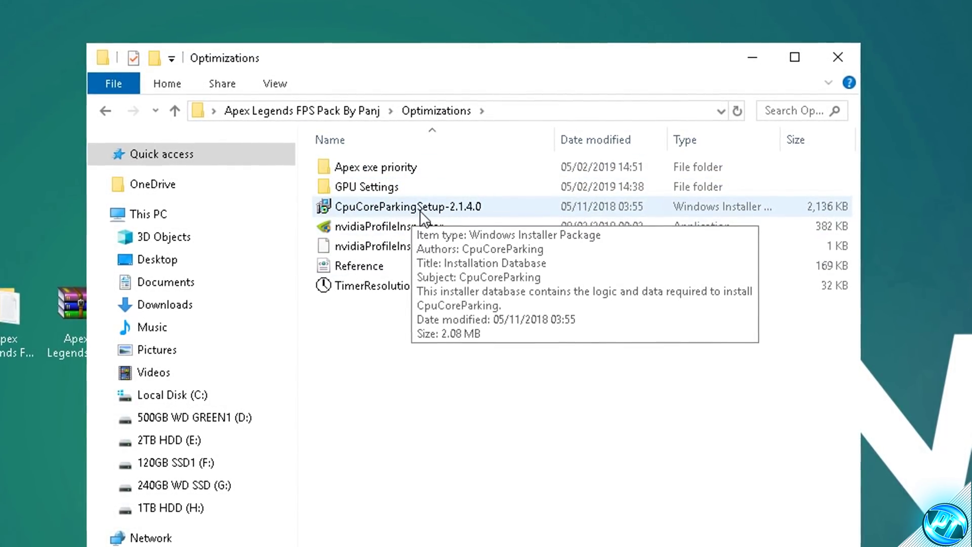
double_click(471, 206)
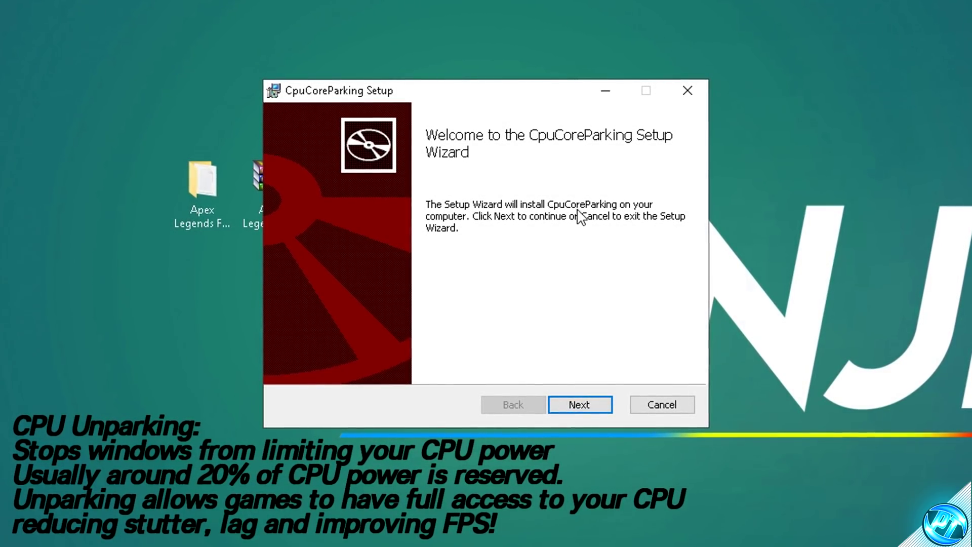
- Install CpuCoreParking, accepting the license agreement, and finish setup with CpuCoreParking3.exe set to launch
click(583, 405)
click(362, 363)
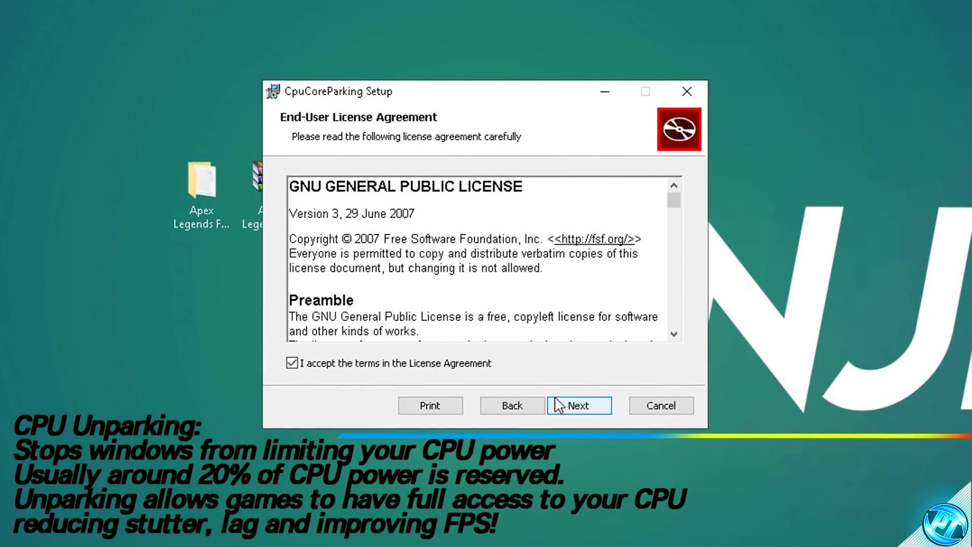
click(578, 405)
click(580, 405)
click(582, 402)
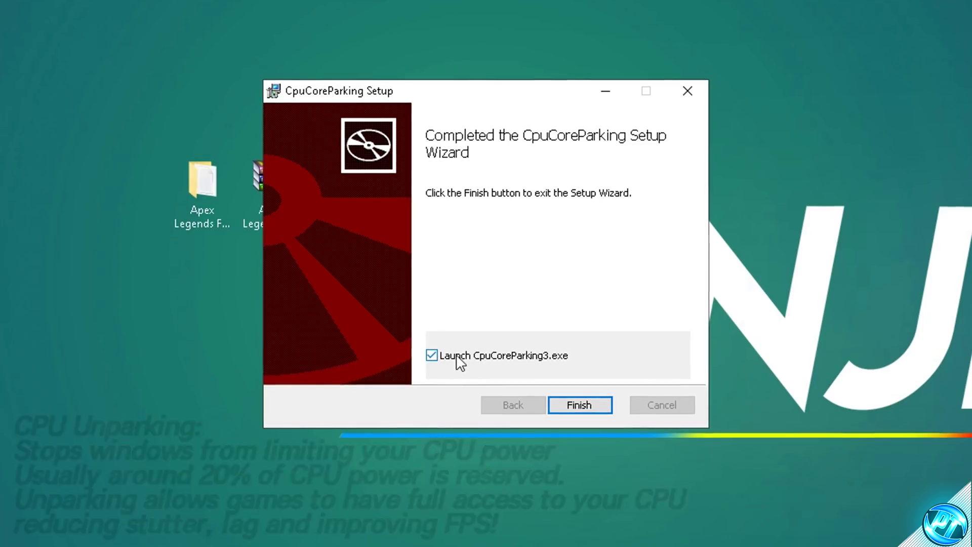
click(575, 405)
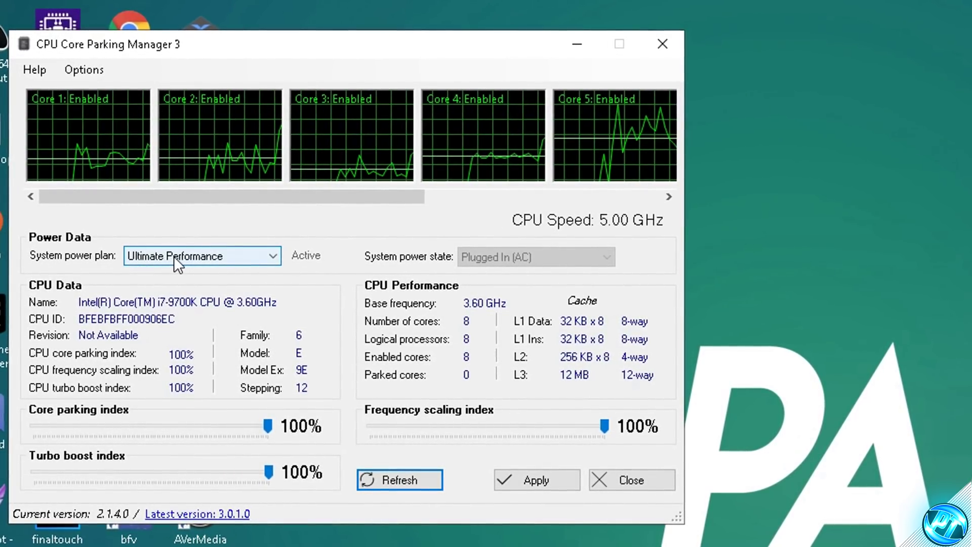
- In CPU Core Parking Manager, try High performance as the system power plan, then set it to Ultimate Performance
click(213, 258)
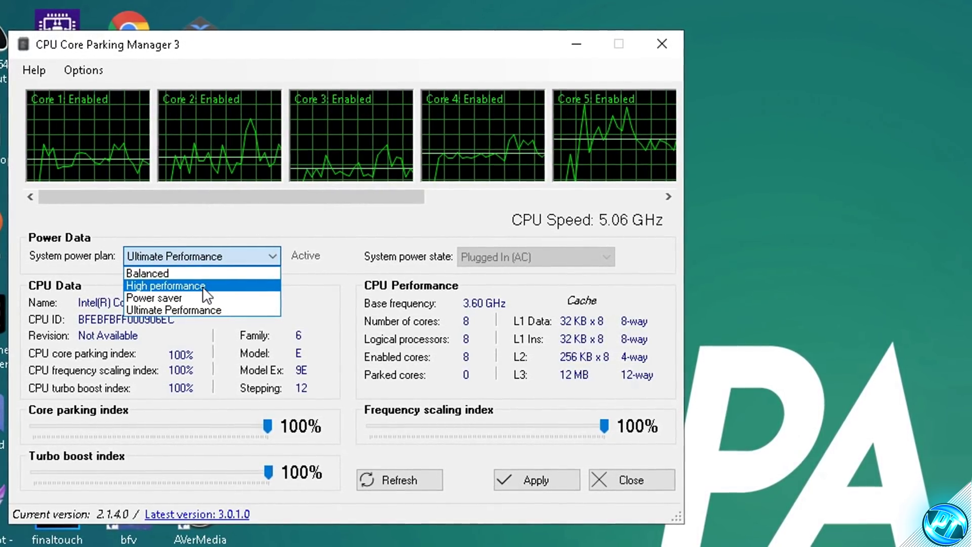
click(202, 287)
click(172, 255)
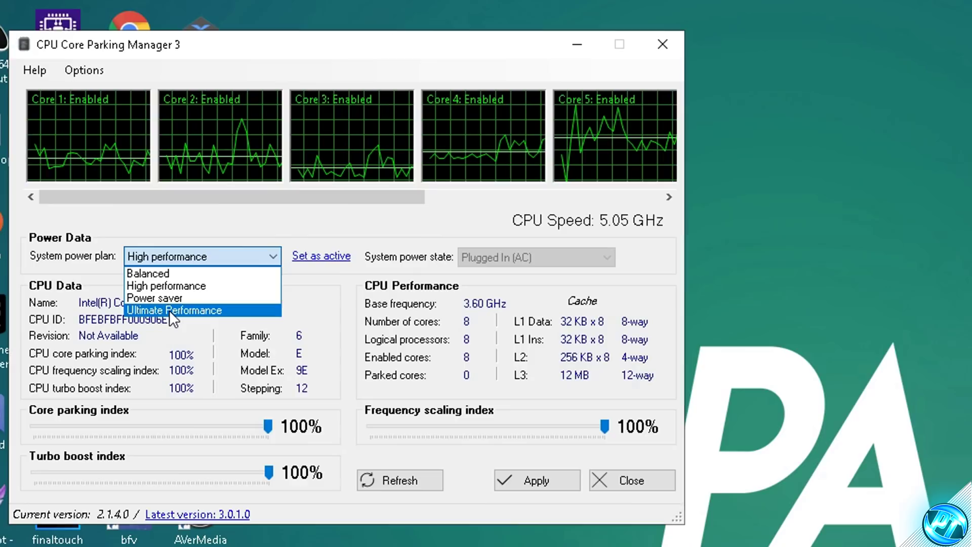
click(171, 310)
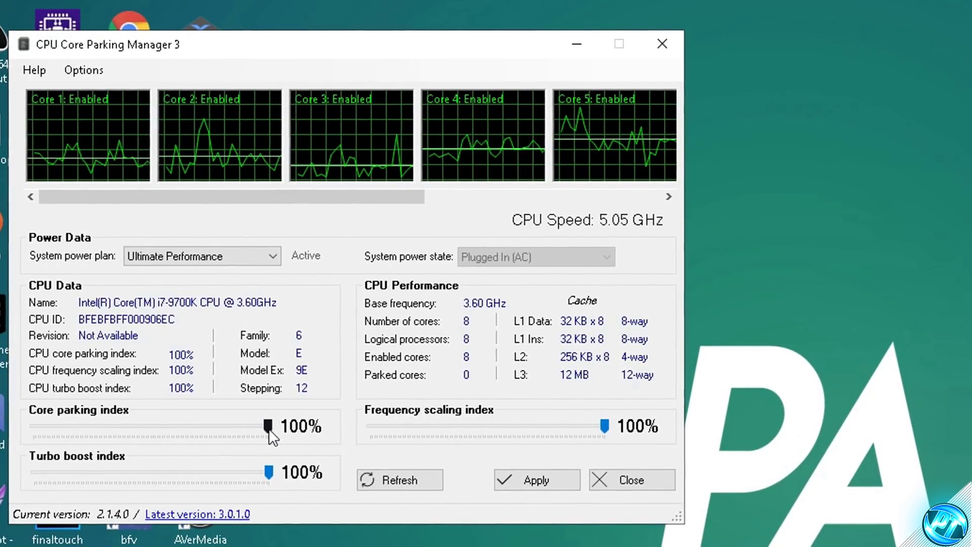
- Set the core parking, frequency scaling and turbo boost indexes to 100%, apply the changes, and close the manager
drag(264, 430, 186, 433)
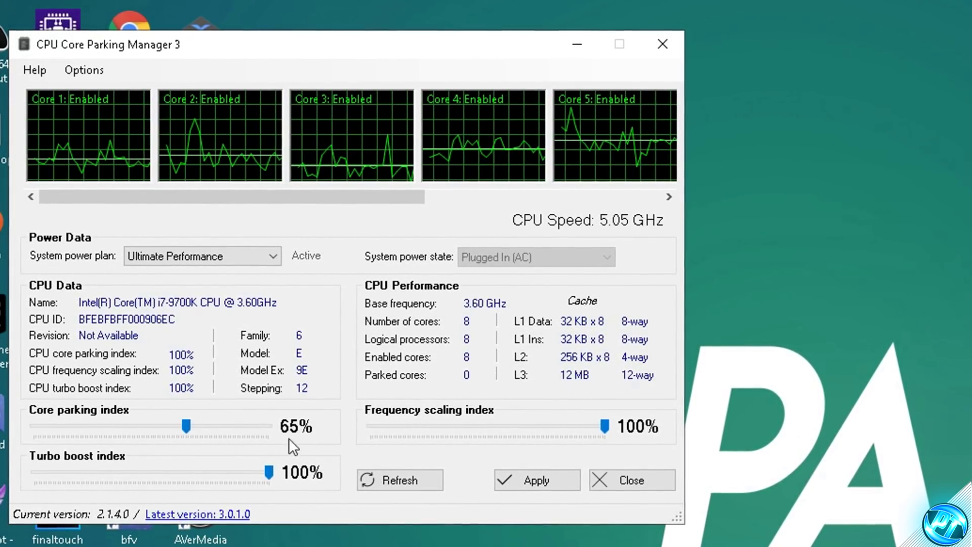
drag(187, 426, 273, 430)
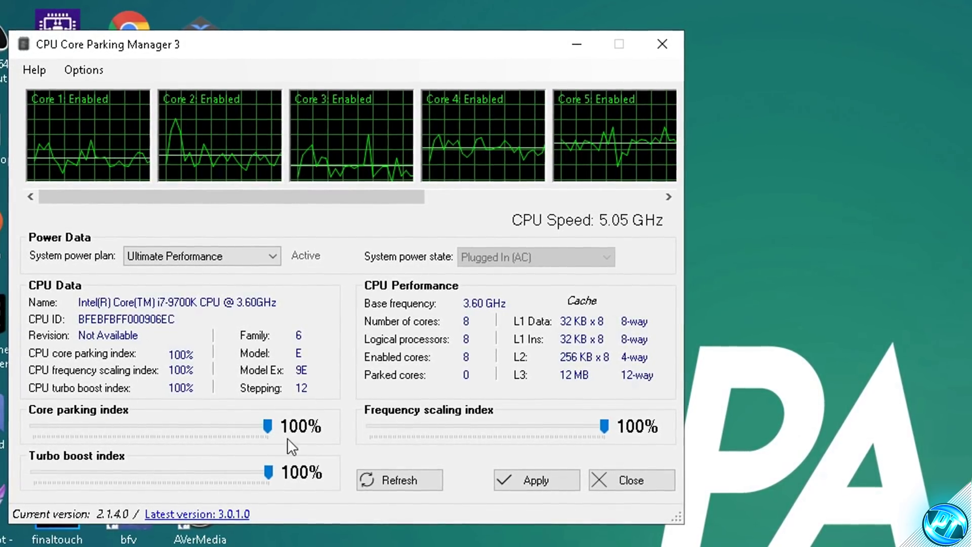
drag(603, 426, 643, 435)
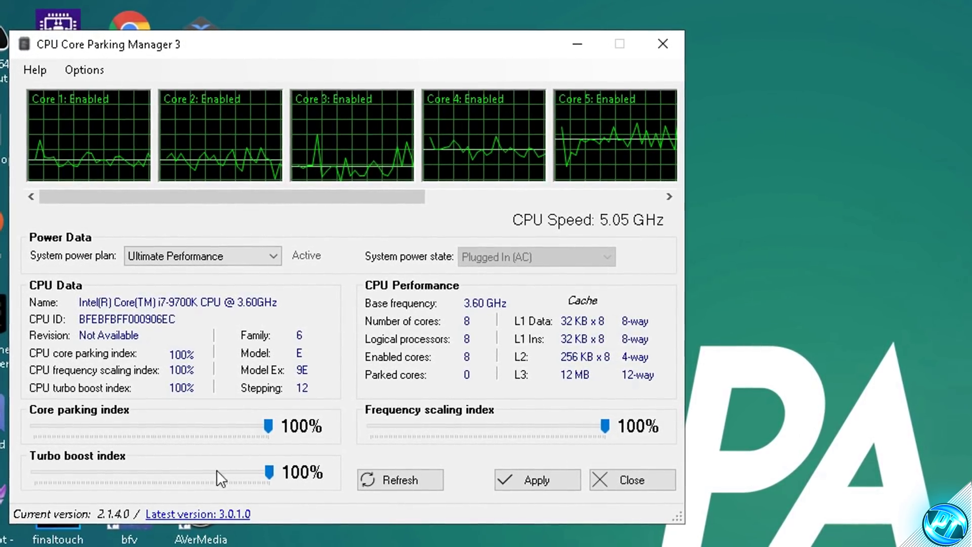
mouse_move(268, 471)
mouse_down()
mouse_move(117, 474)
mouse_move(268, 471)
mouse_up()
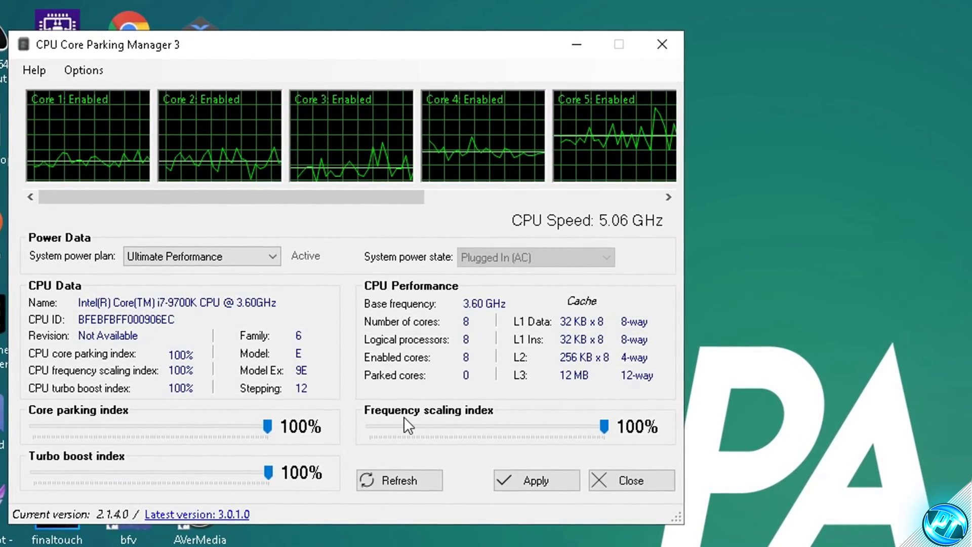
click(530, 481)
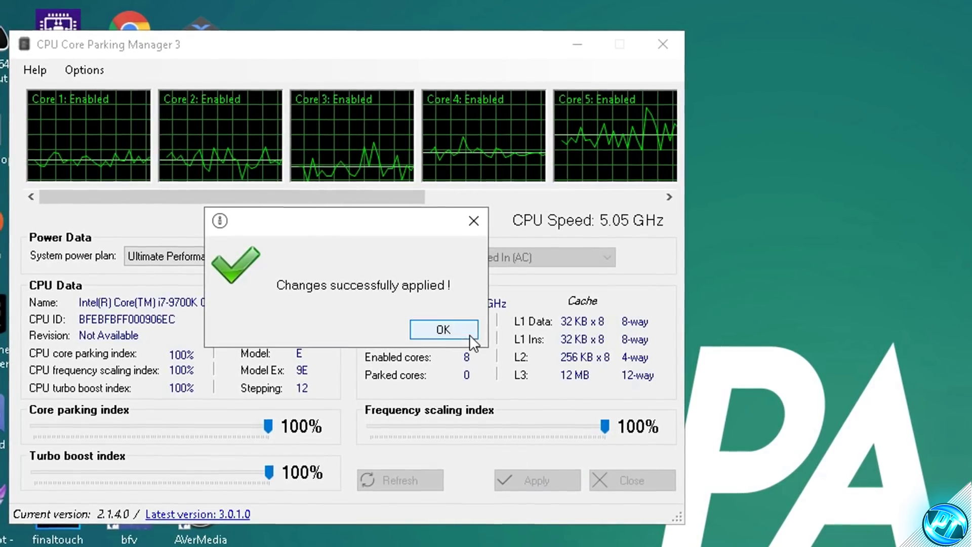
click(445, 329)
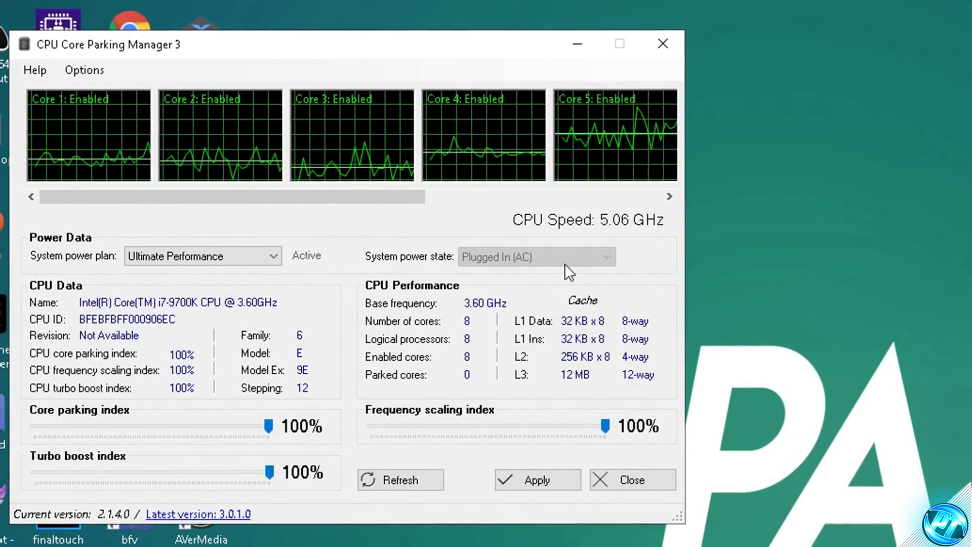
click(662, 45)
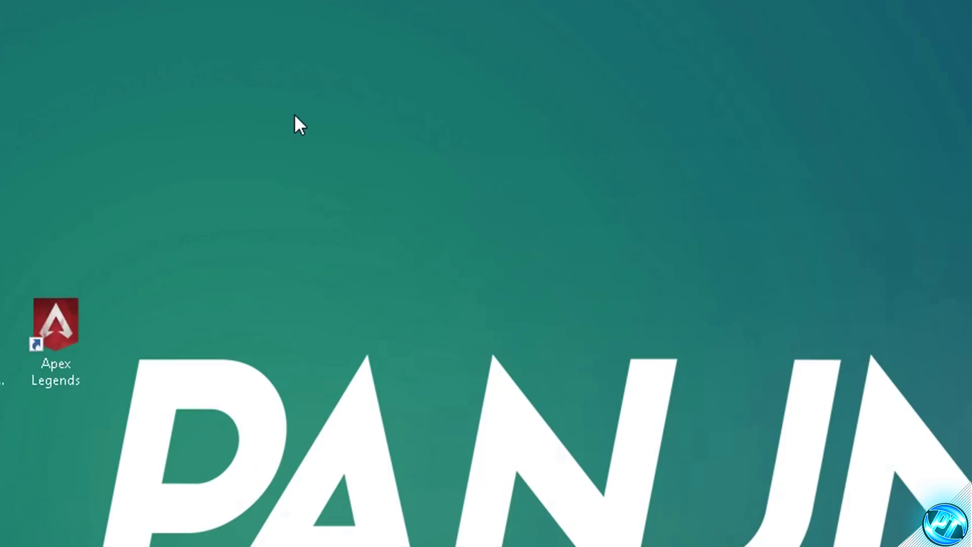
- Open NVIDIA Control Panel from the desktop, choose to use the advanced 3D image settings, and apply the change
right_click(295, 116)
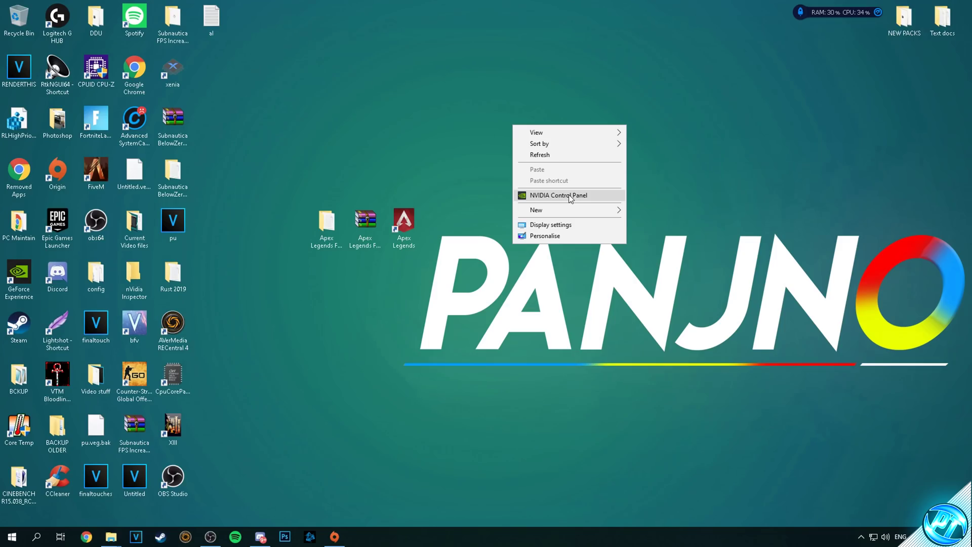
click(418, 271)
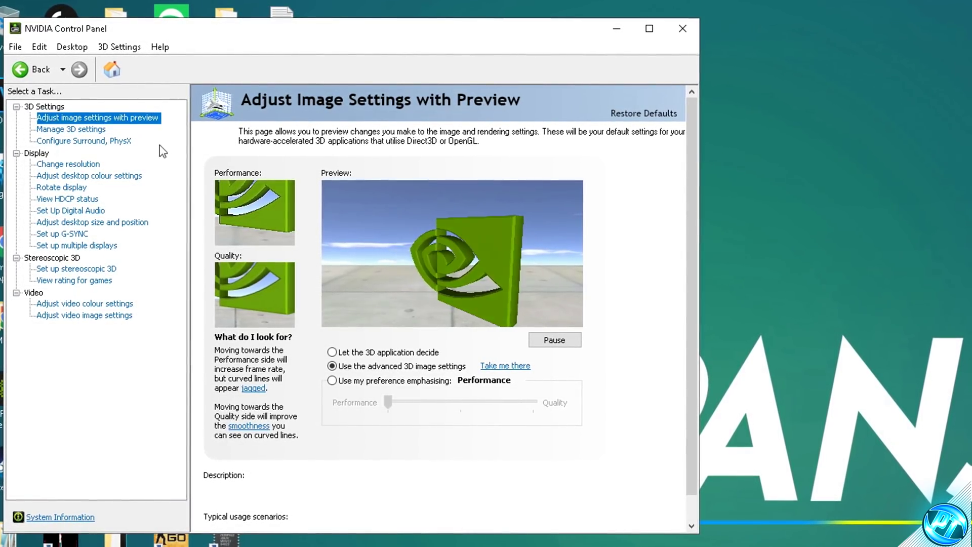
click(357, 368)
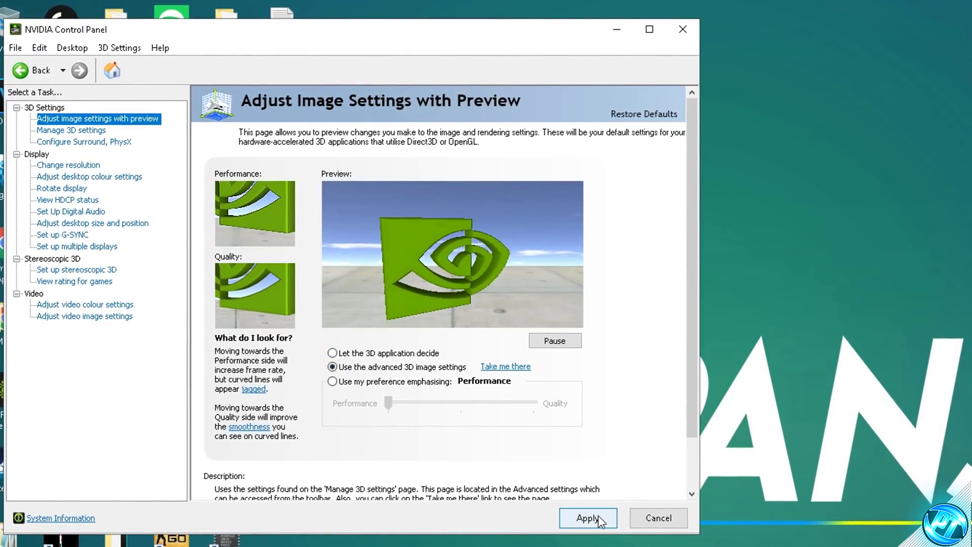
click(587, 518)
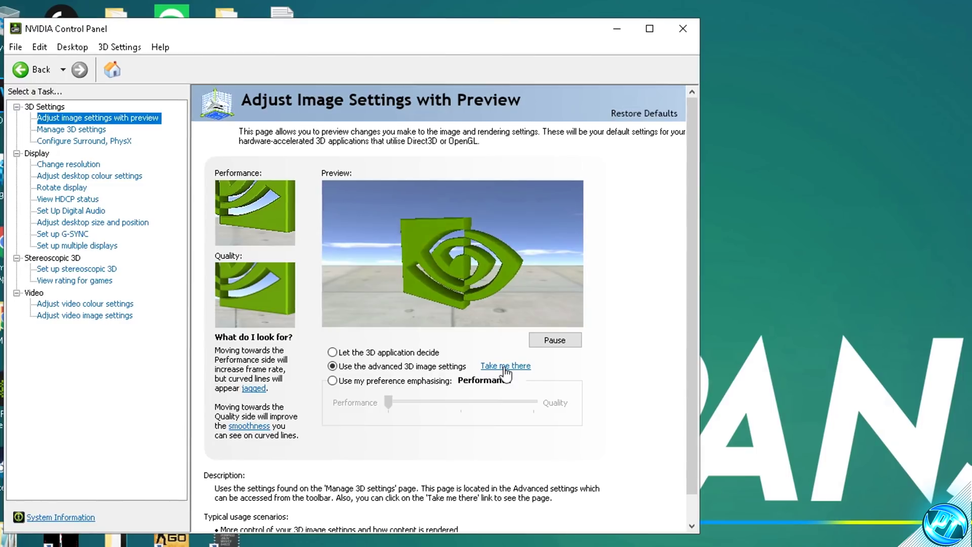
- Review the full list of global features in Manage 3D Settings and close NVIDIA Control Panel
click(507, 369)
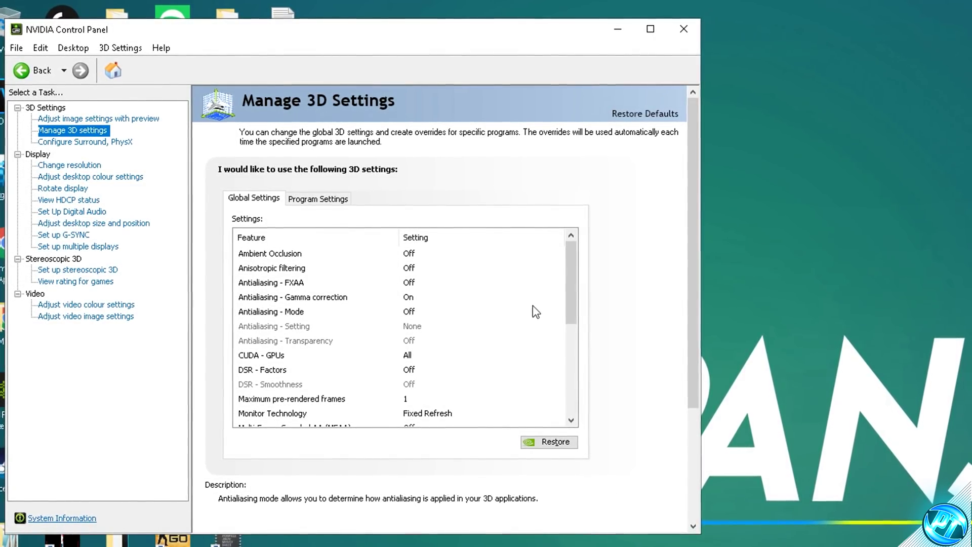
drag(567, 312, 566, 405)
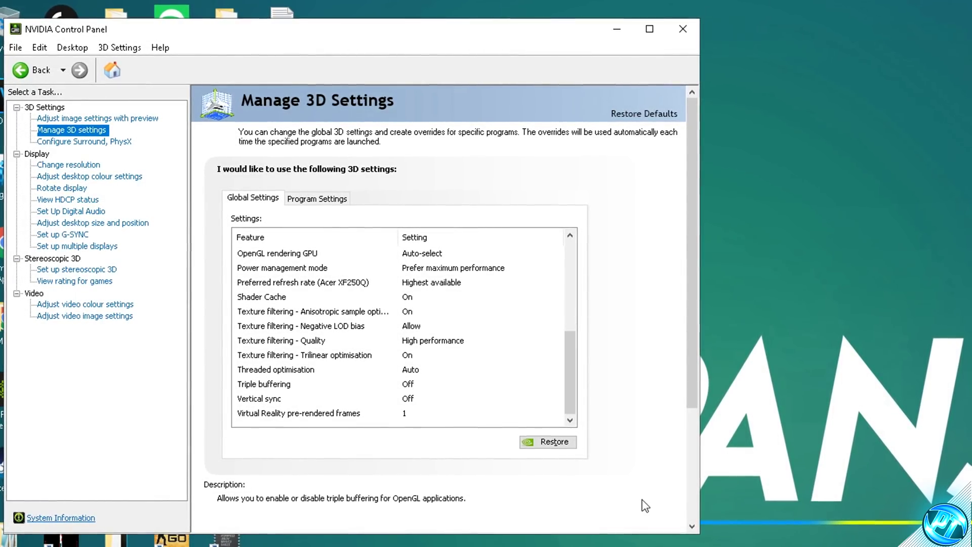
click(683, 29)
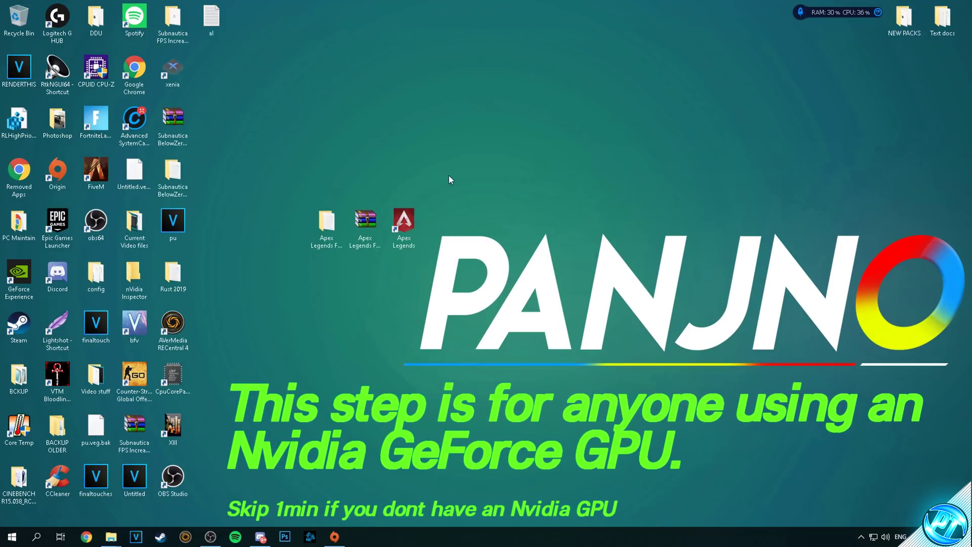
- Launch nvidiaProfileInspector from the Optimizations folder of the Apex Legends FPS pack
double_click(91, 197)
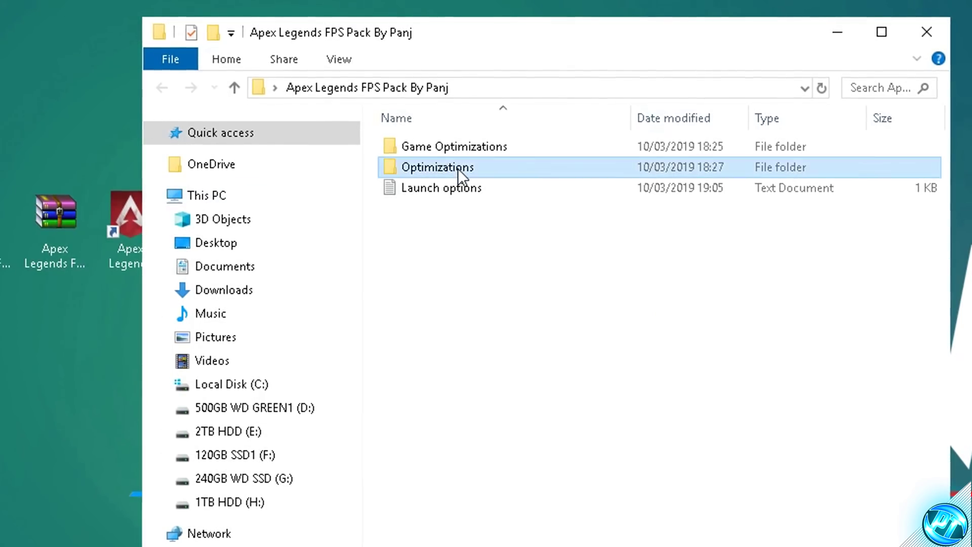
double_click(573, 196)
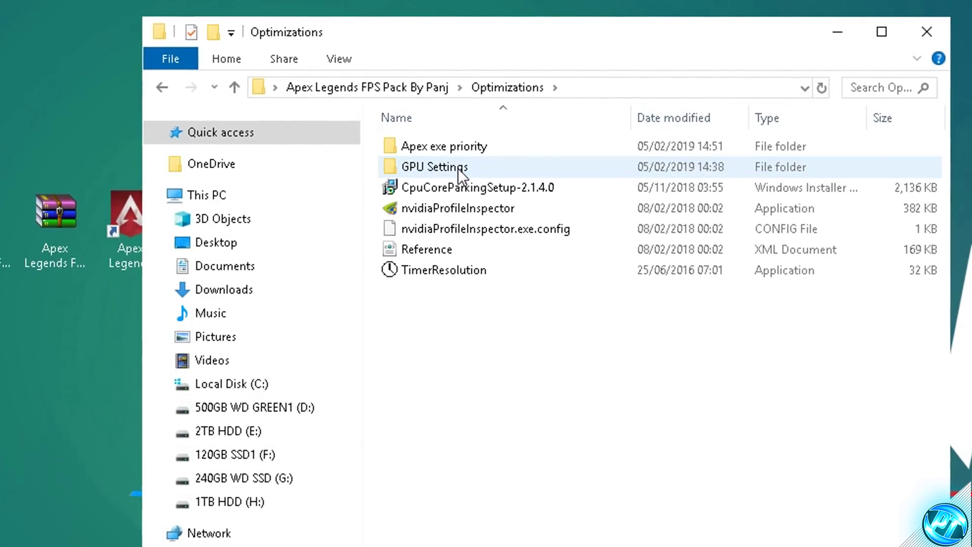
click(463, 211)
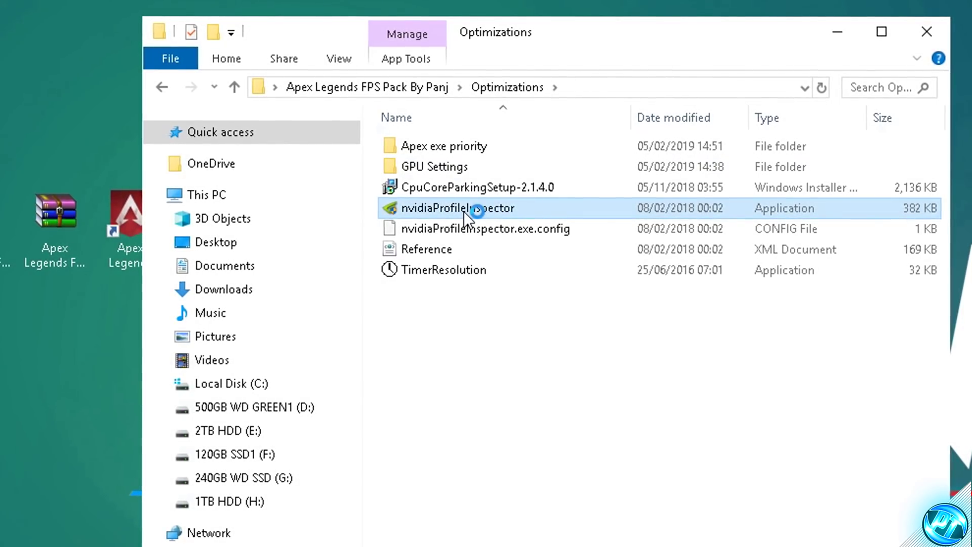
double_click(464, 211)
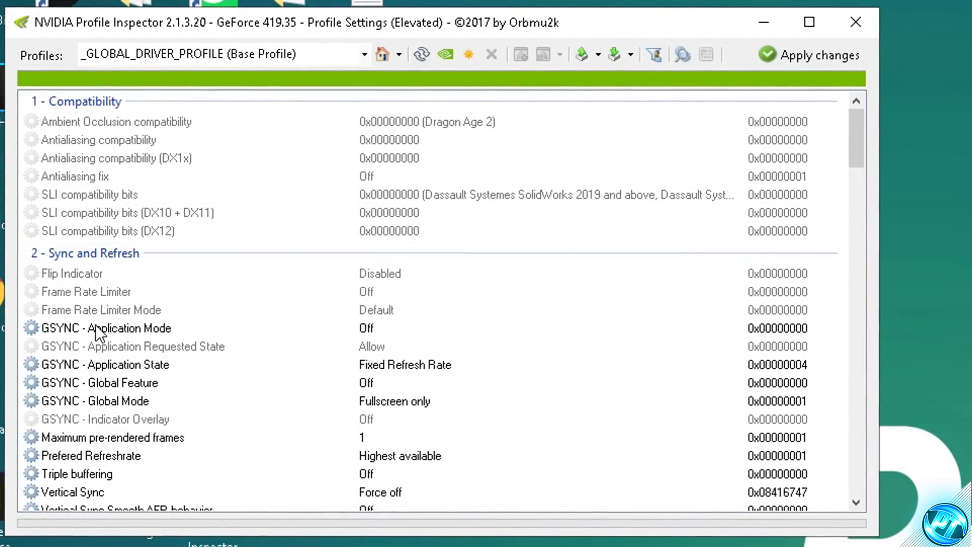
- Set the base profile's Frame Rate Limiter Mode to 0x00000004 PS_FRAMERATE_LIMITER_2_CONTROL_DELAY_FLIP_BY_FLIPMETERING, apply the changes, and close the inspector
click(375, 311)
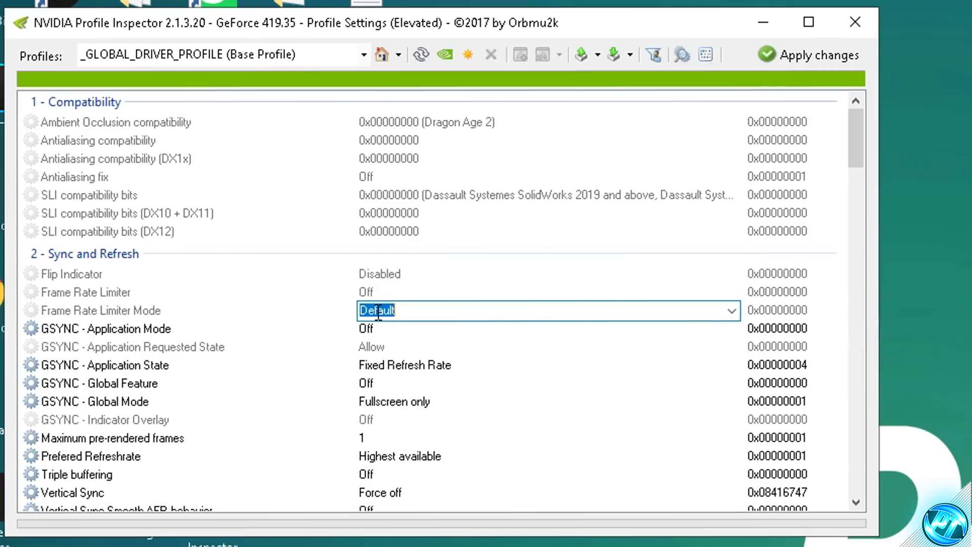
click(719, 311)
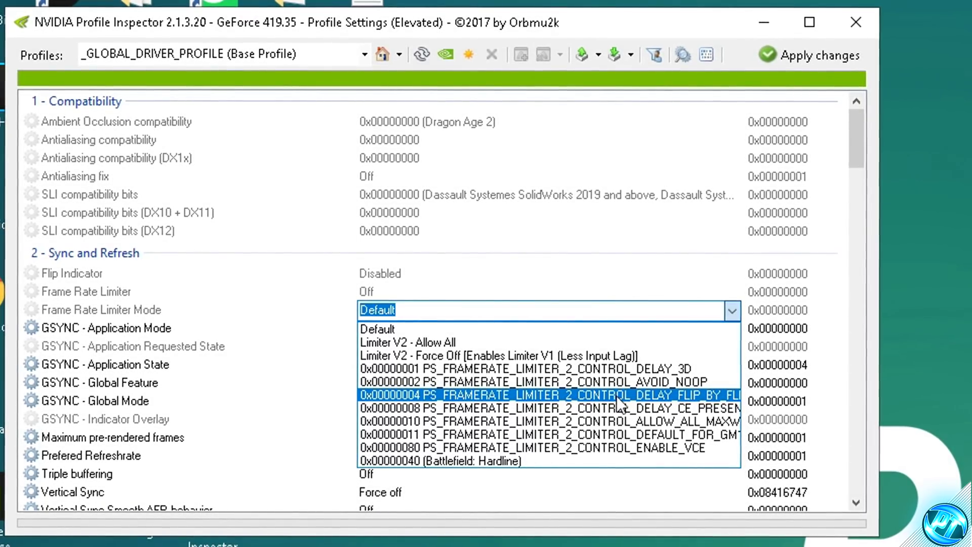
click(719, 395)
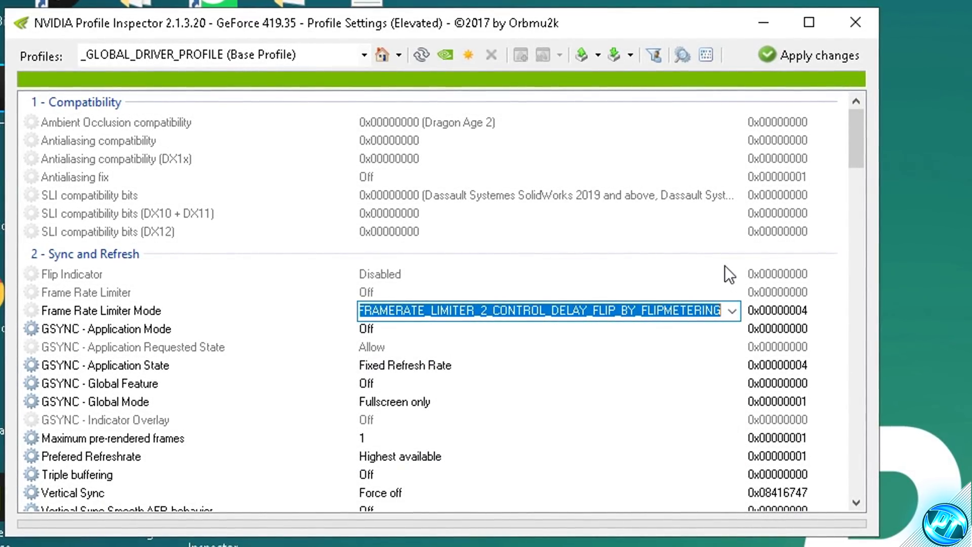
click(812, 59)
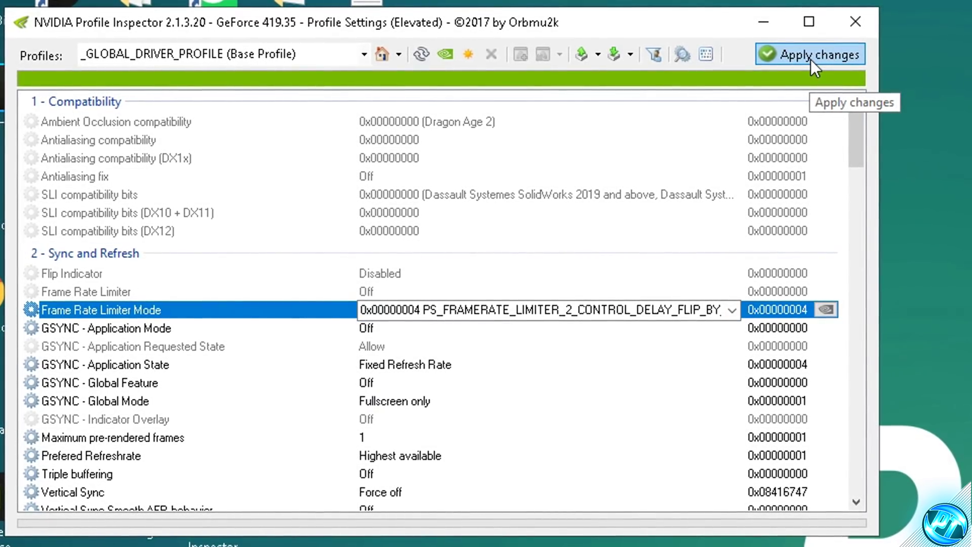
click(861, 24)
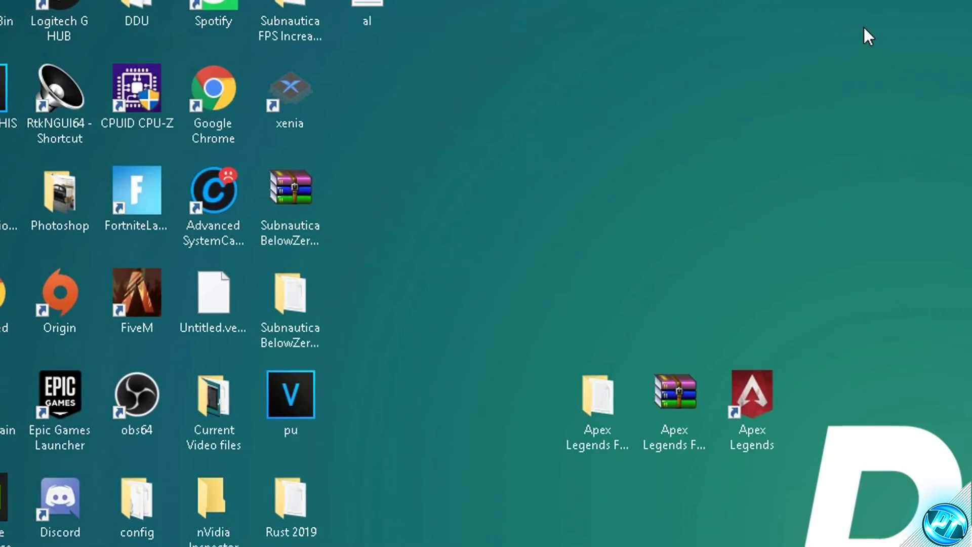